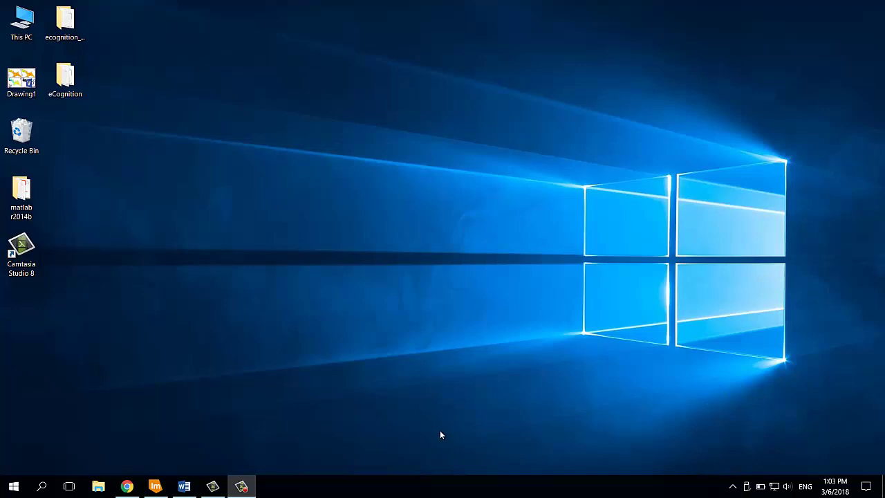
Step: Review the MSAVI equation (L = 0.5) in ISPRS.docx, highlighting the (b8 − b4) term, then minimize Word
{"action": "left_click", "coordinate": [184, 486]}
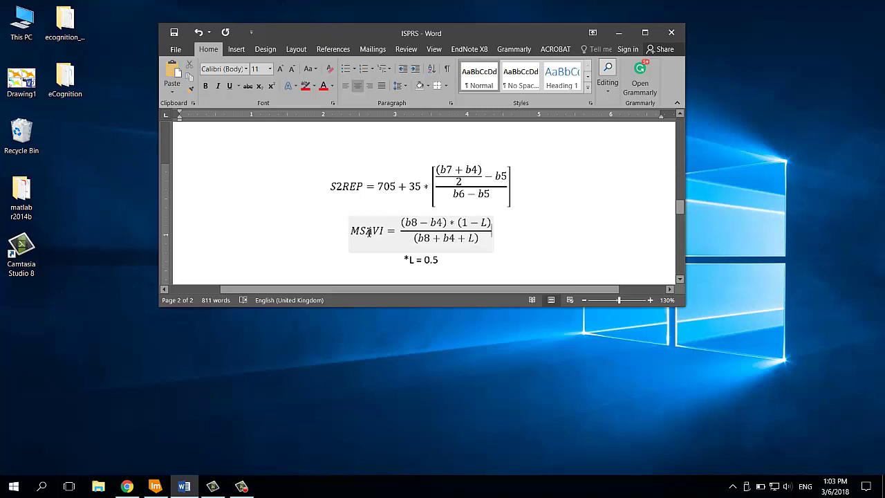
{"action": "left_click", "coordinate": [411, 204]}
{"action": "left_click", "coordinate": [577, 184]}
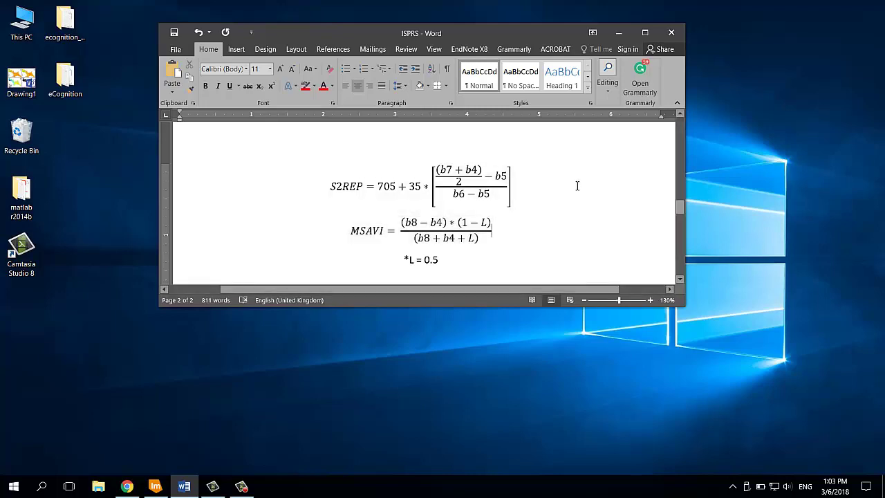
{"action": "left_click", "coordinate": [155, 487]}
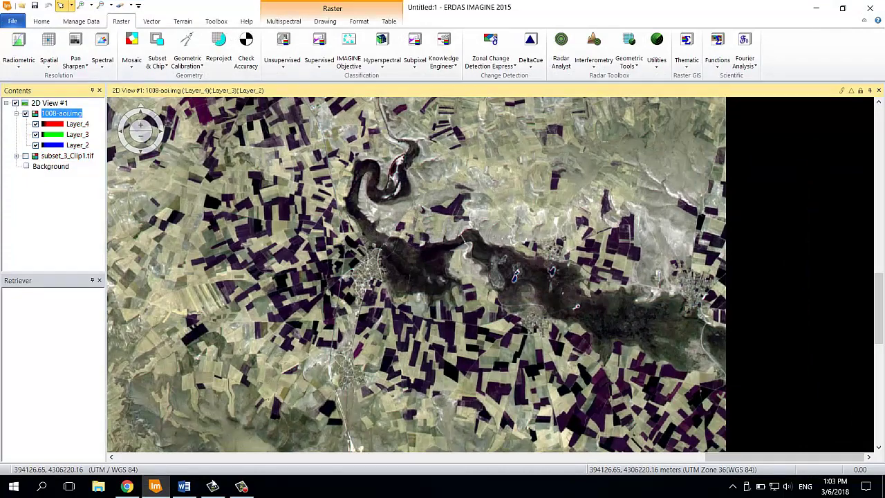
{"action": "left_click", "coordinate": [184, 486]}
{"action": "left_click", "coordinate": [345, 233]}
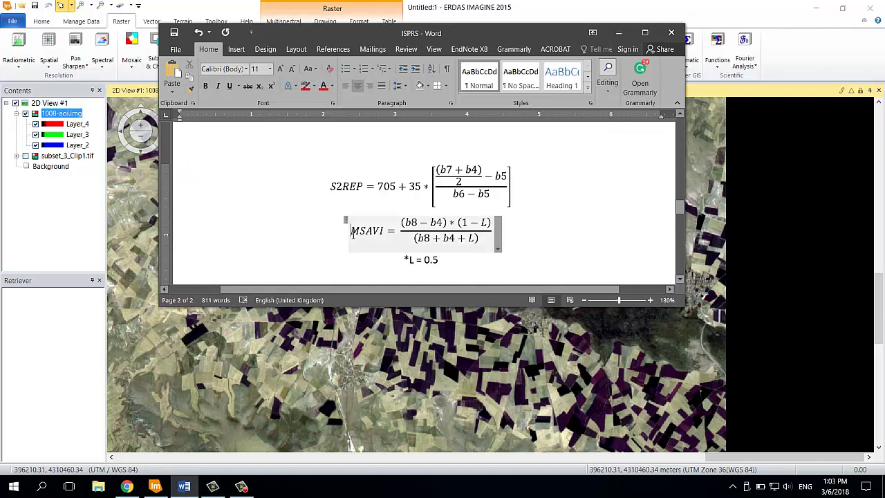
{"action": "left_click", "coordinate": [412, 226]}
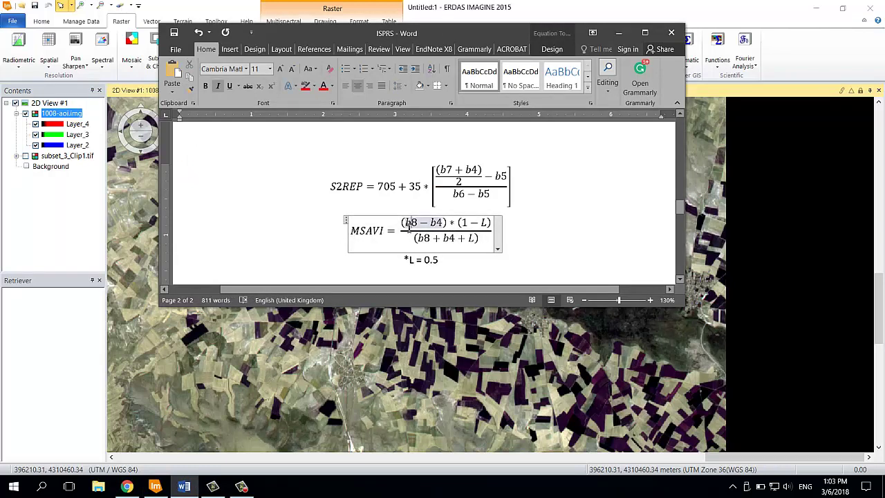
{"action": "left_click_drag", "start_coordinate": [410, 227], "coordinate": [422, 232]}
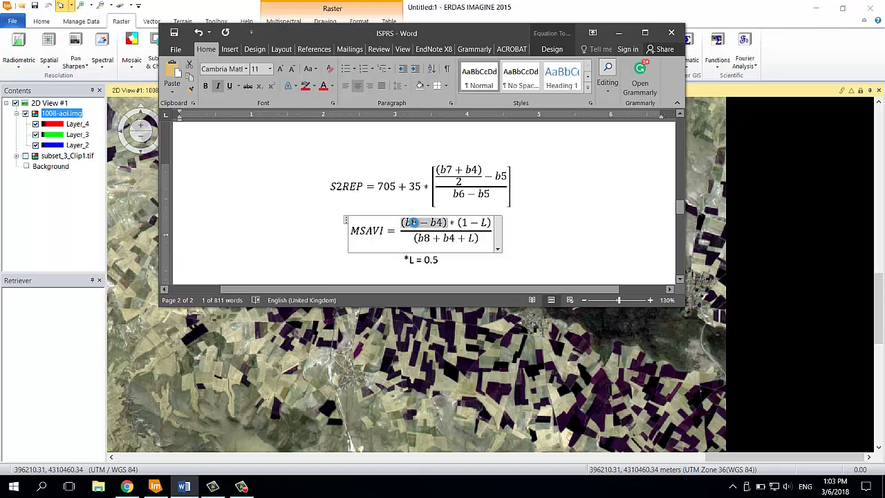
{"action": "left_click", "coordinate": [441, 223]}
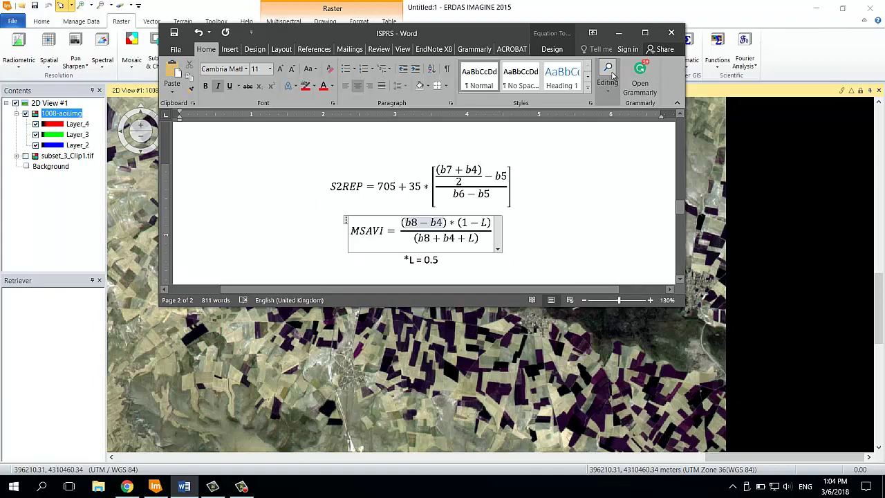
{"action": "left_click", "coordinate": [619, 32]}
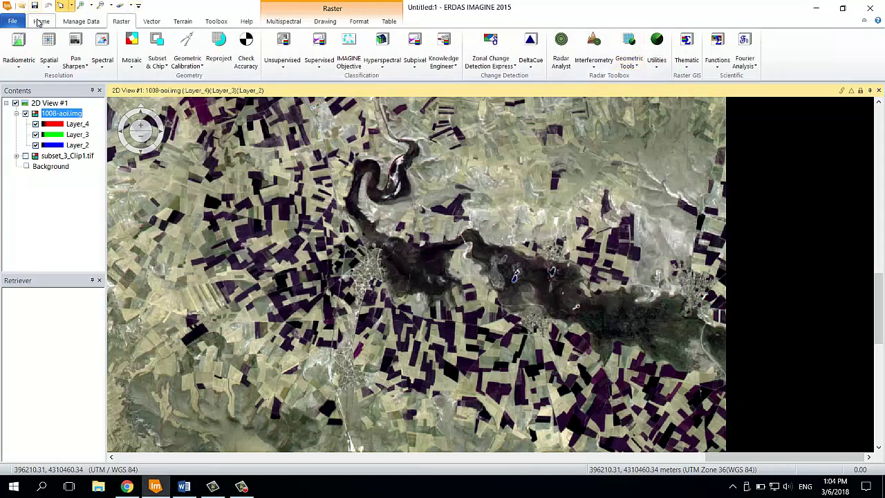
Step: Open a blank New_Model window from Toolbox > Model Maker, glancing at the MSAVI formula again
{"action": "left_click", "coordinate": [42, 20]}
{"action": "left_click", "coordinate": [214, 22]}
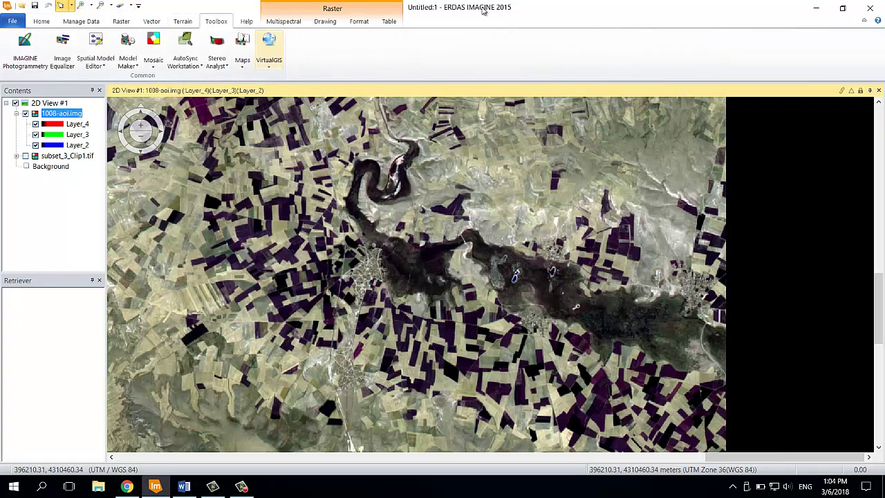
{"action": "left_click", "coordinate": [126, 45]}
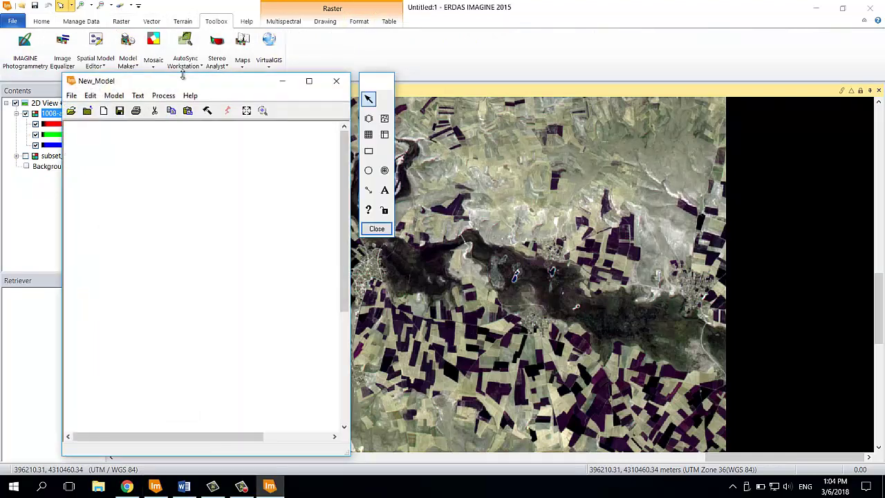
{"action": "left_click_drag", "start_coordinate": [191, 81], "coordinate": [196, 77]}
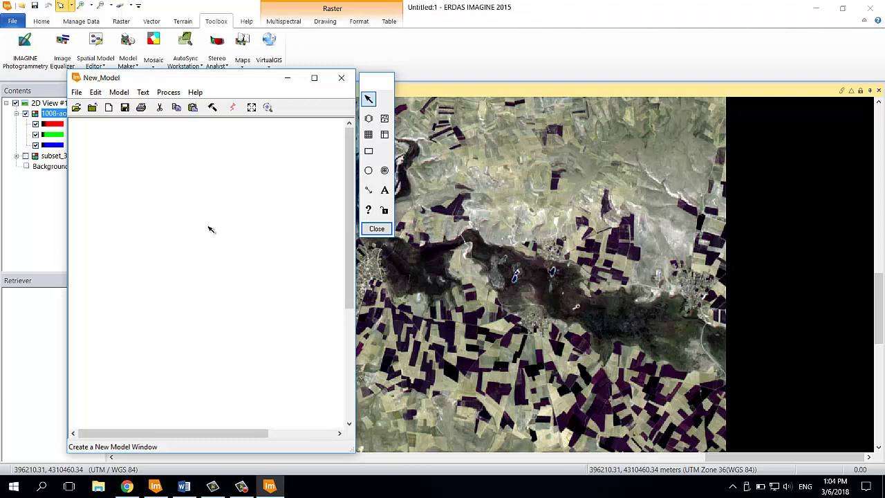
{"action": "left_click", "coordinate": [184, 486]}
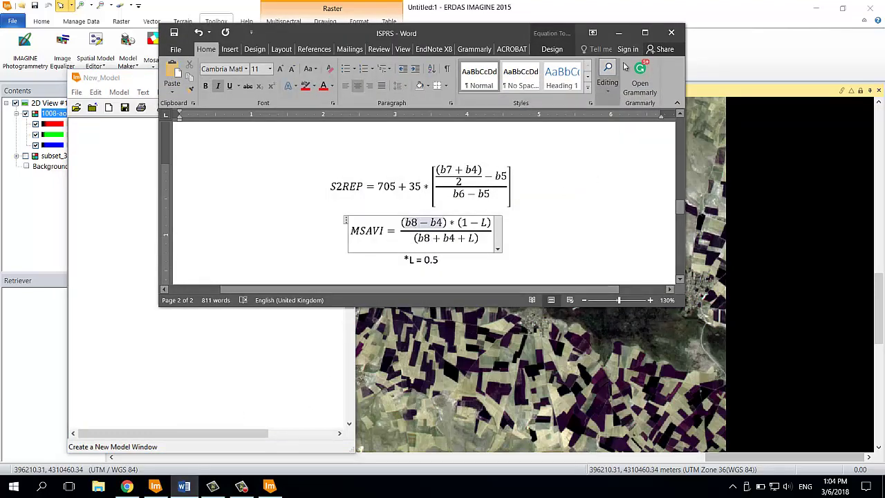
{"action": "left_click", "coordinate": [618, 32]}
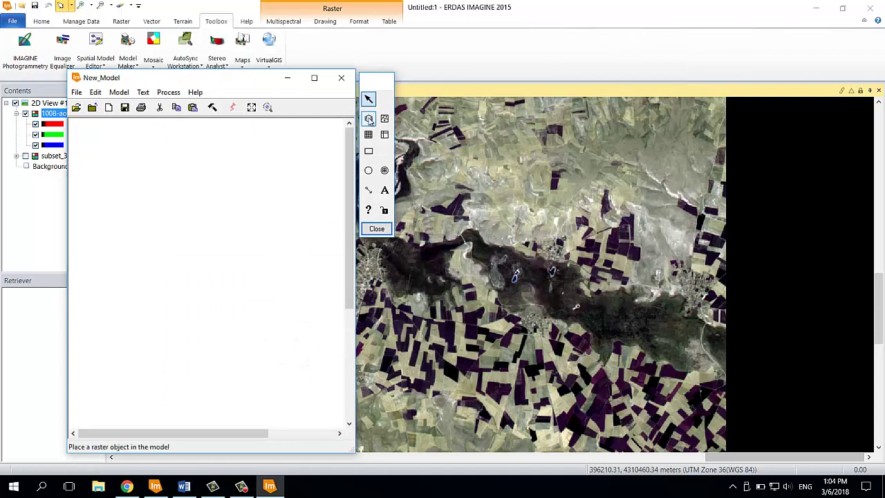
Step: Place two input raster nodes at the top, a function node in the middle and an output raster below
{"action": "left_click", "coordinate": [369, 119]}
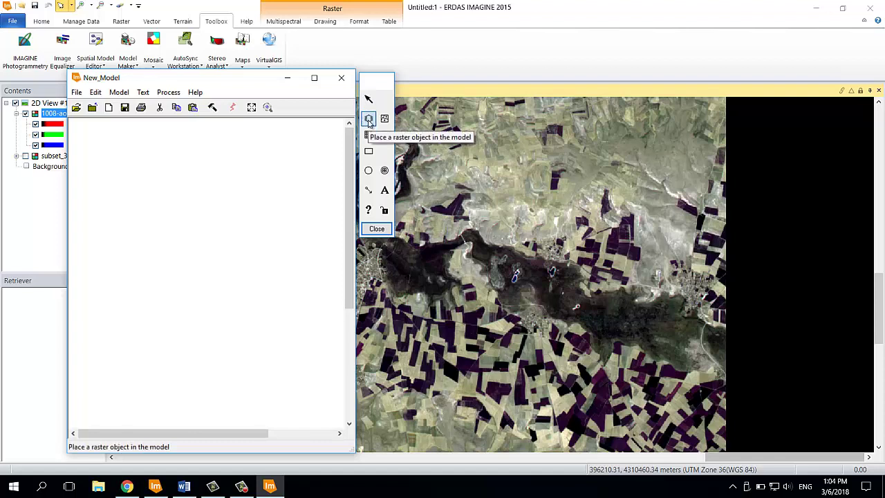
{"action": "left_click", "coordinate": [151, 178]}
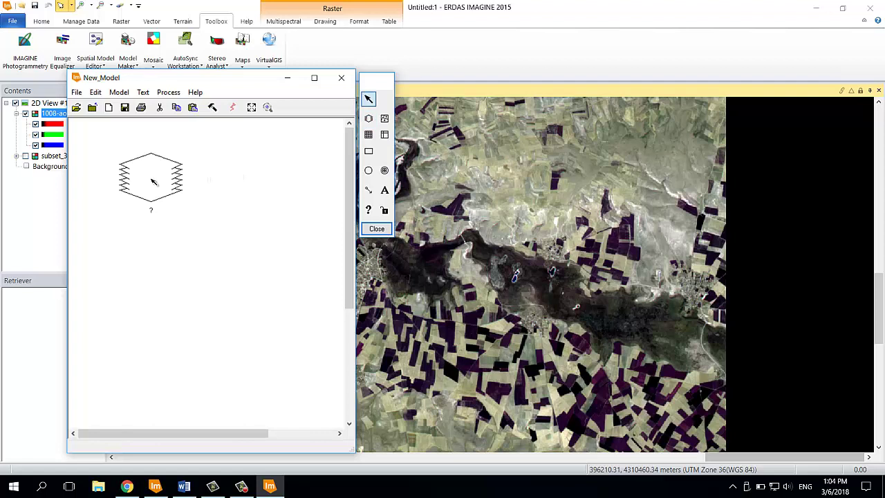
{"action": "left_click", "coordinate": [263, 173]}
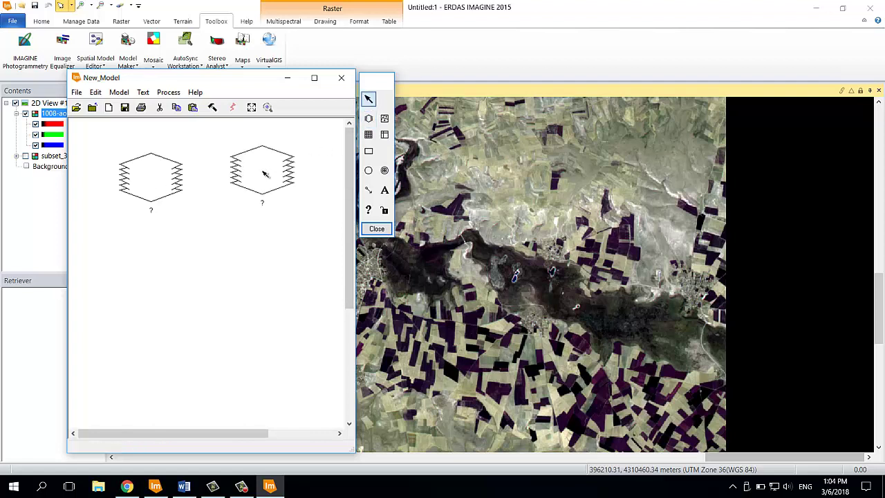
{"action": "left_click", "coordinate": [262, 178]}
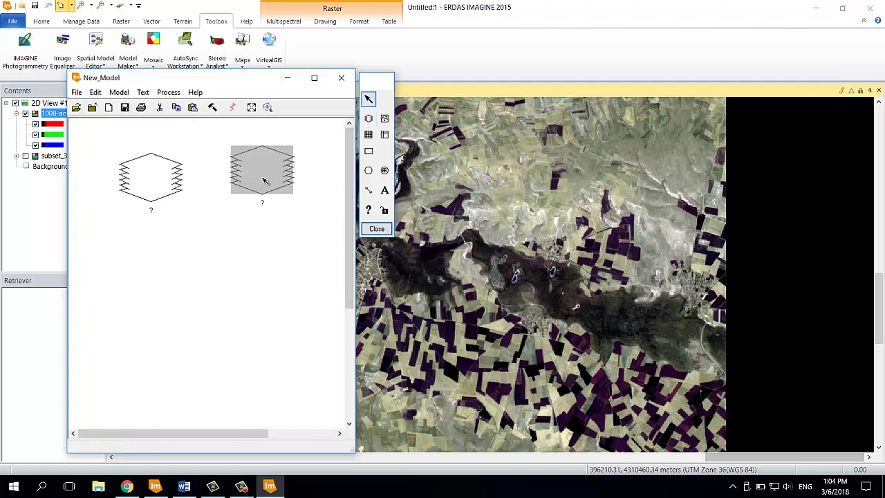
{"action": "left_click", "coordinate": [368, 118]}
{"action": "left_click", "coordinate": [208, 359]}
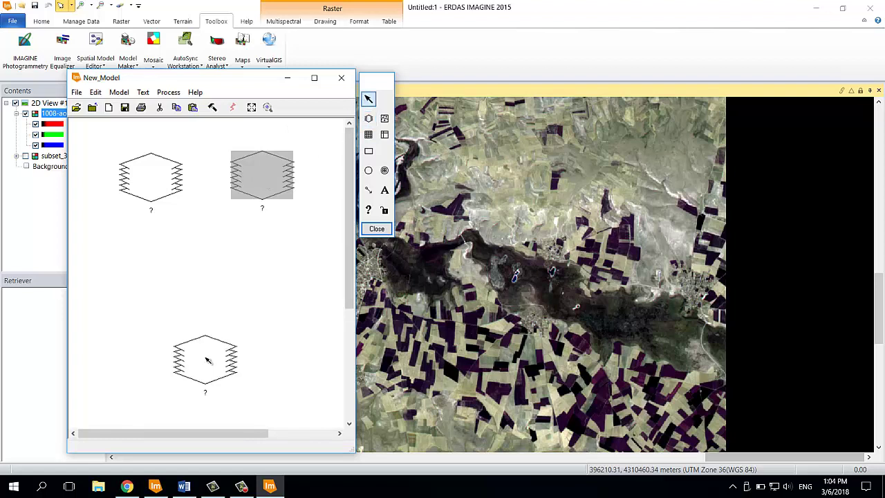
{"action": "left_click", "coordinate": [369, 171]}
{"action": "left_click", "coordinate": [207, 256]}
{"action": "left_click_drag", "start_coordinate": [243, 173], "coordinate": [239, 179]}
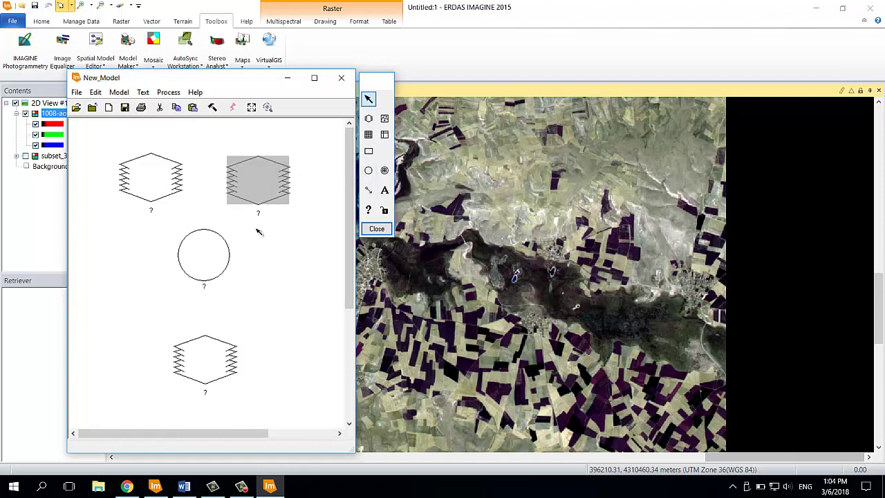
Step: Connect both input rasters into the function and the function to the output raster
{"action": "left_click", "coordinate": [368, 190]}
{"action": "left_click_drag", "start_coordinate": [161, 188], "coordinate": [206, 242]}
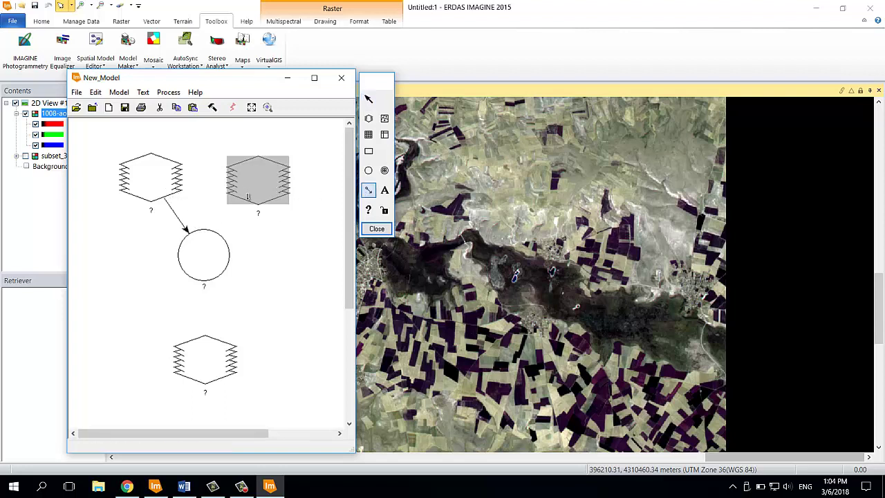
{"action": "left_click_drag", "start_coordinate": [247, 197], "coordinate": [214, 242]}
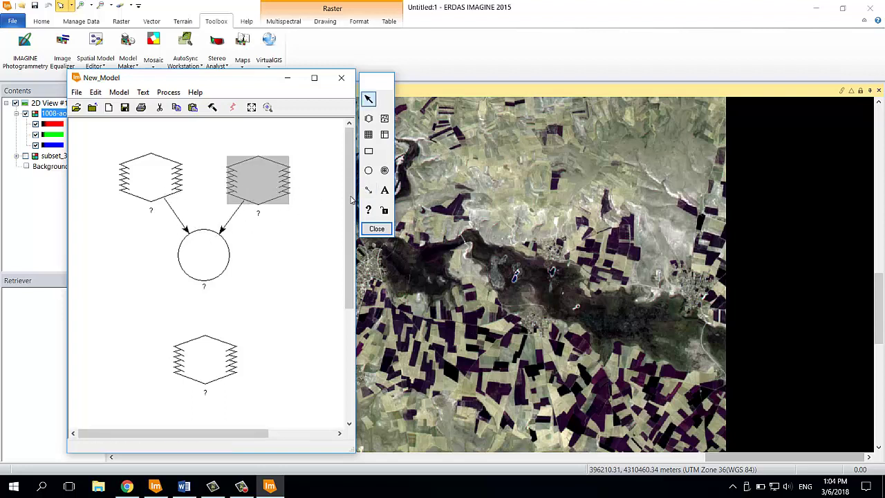
{"action": "left_click", "coordinate": [368, 190]}
{"action": "left_click_drag", "start_coordinate": [205, 275], "coordinate": [205, 340]}
{"action": "double_click", "coordinate": [163, 196]}
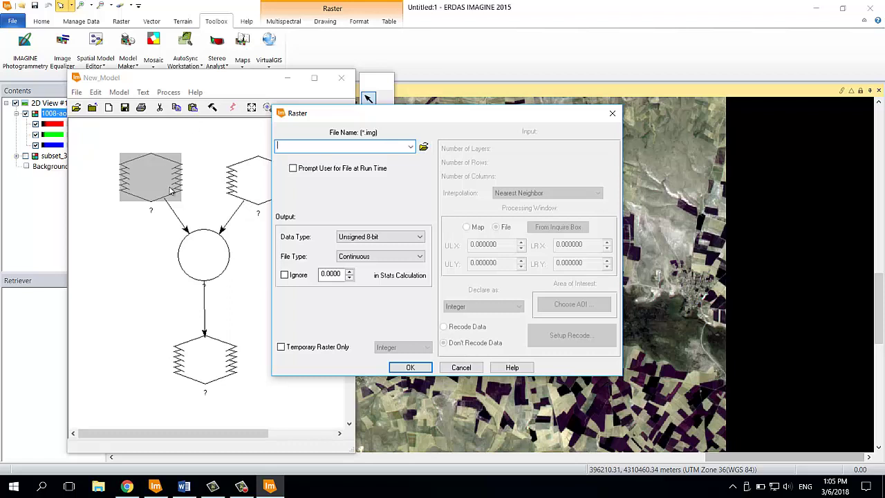
Step: Set both input raster nodes to prompt for a file at run time with Float Single data type
{"action": "left_click", "coordinate": [301, 170]}
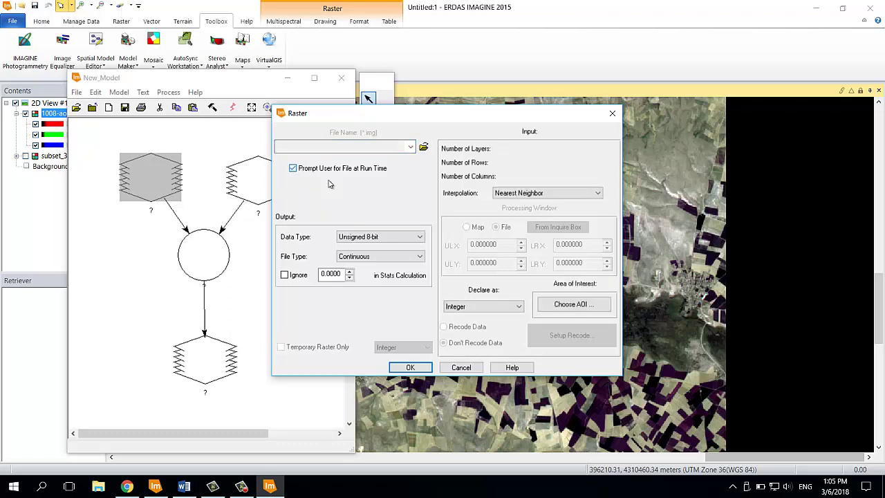
{"action": "left_click", "coordinate": [365, 239]}
{"action": "left_click", "coordinate": [379, 313]}
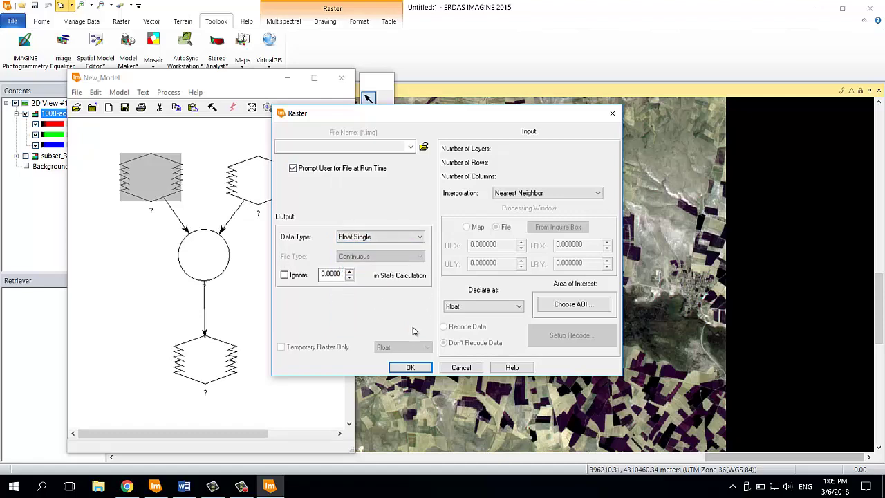
{"action": "left_click", "coordinate": [410, 367]}
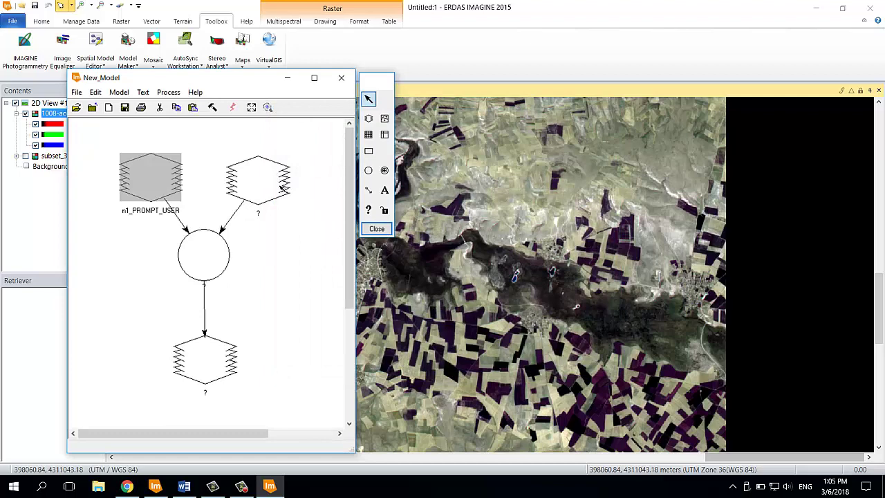
{"action": "double_click", "coordinate": [282, 188]}
{"action": "left_click", "coordinate": [344, 169]}
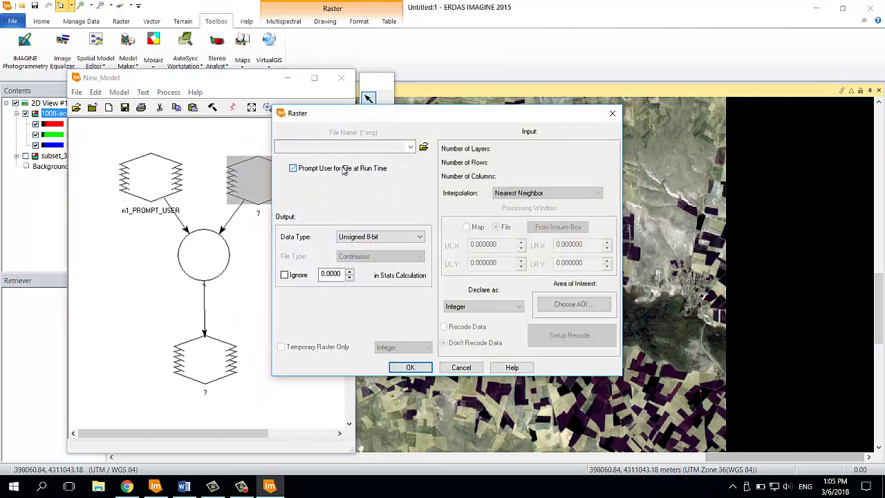
{"action": "left_click", "coordinate": [374, 237]}
{"action": "left_click", "coordinate": [377, 315]}
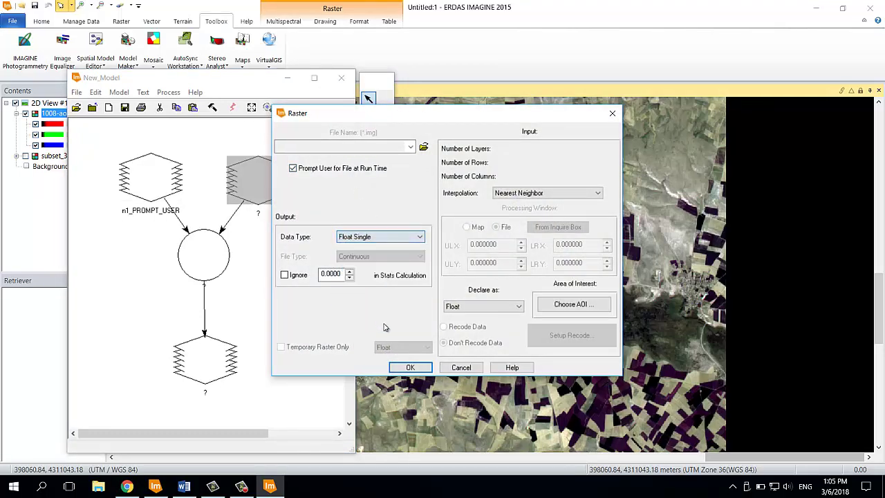
{"action": "left_click", "coordinate": [409, 368]}
Step: Make the output raster node prompt at run time as Float Single, and nudge the function node lower
{"action": "double_click", "coordinate": [207, 363]}
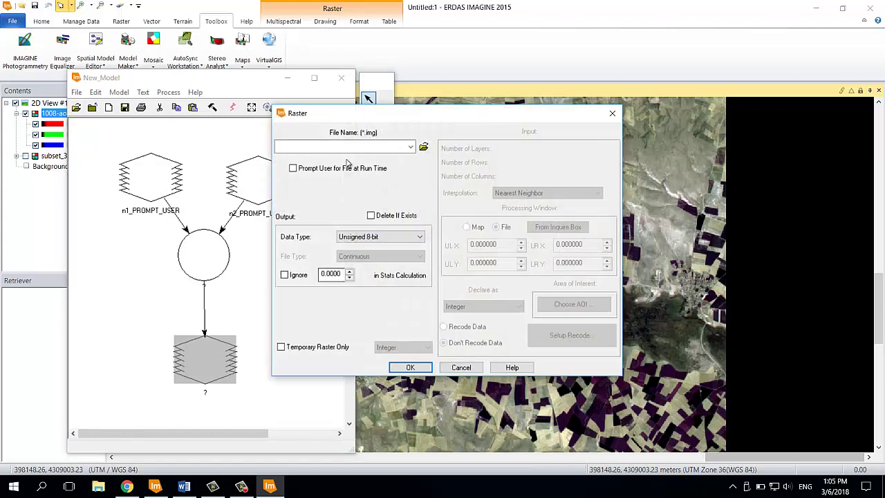
{"action": "left_click", "coordinate": [349, 169]}
{"action": "left_click", "coordinate": [373, 237]}
{"action": "left_click", "coordinate": [376, 315]}
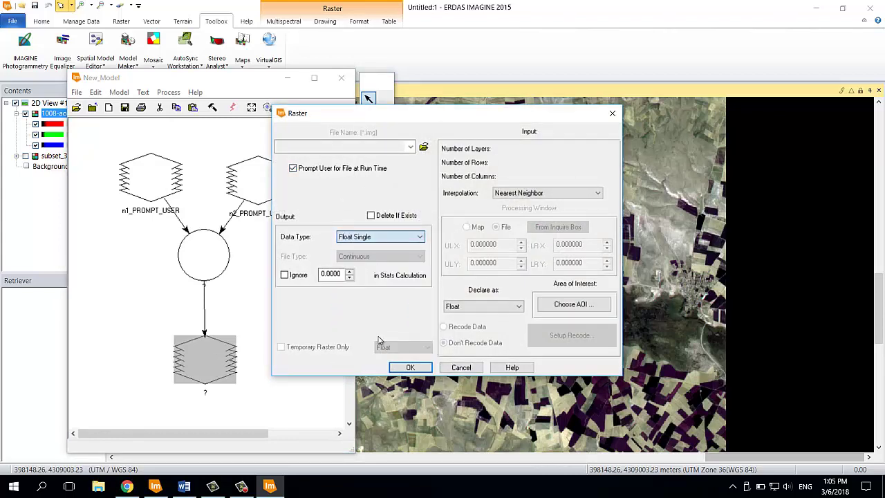
{"action": "left_click", "coordinate": [408, 367]}
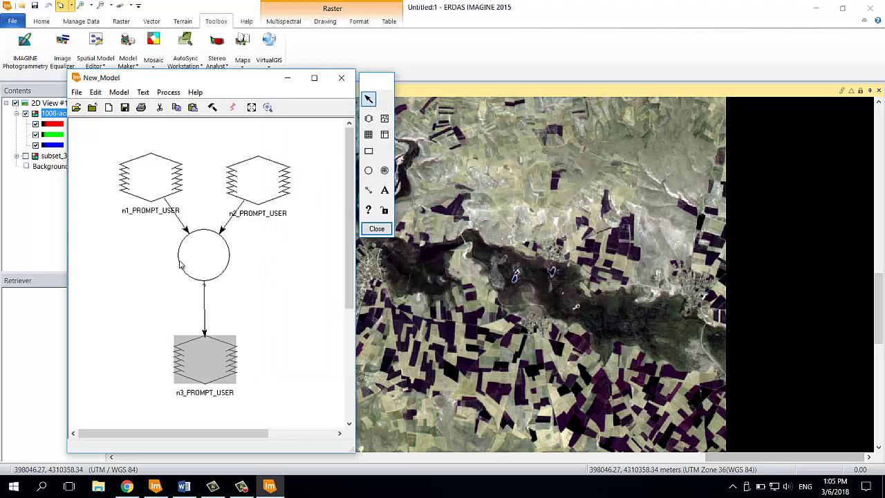
{"action": "left_click_drag", "start_coordinate": [204, 257], "coordinate": [211, 269]}
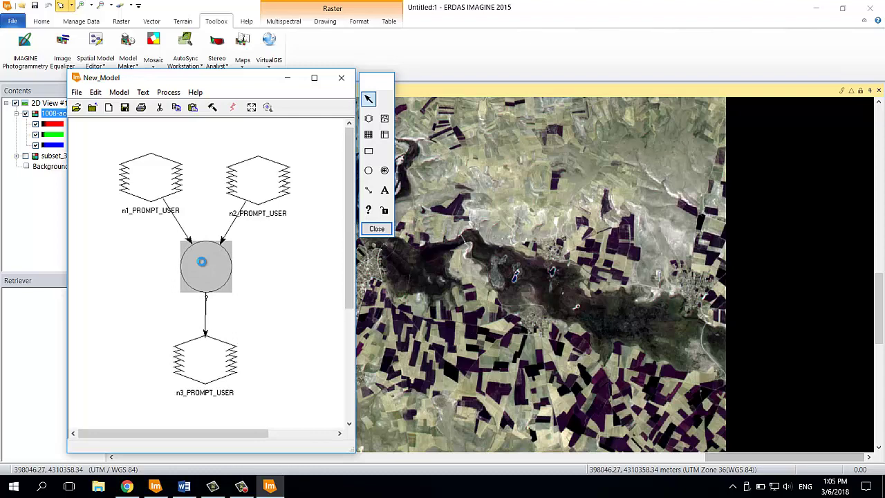
Step: Start the function expression as (($n1_PROMPT_USER - $n2_PROMPT_USER, checking the Word equation
{"action": "double_click", "coordinate": [201, 262]}
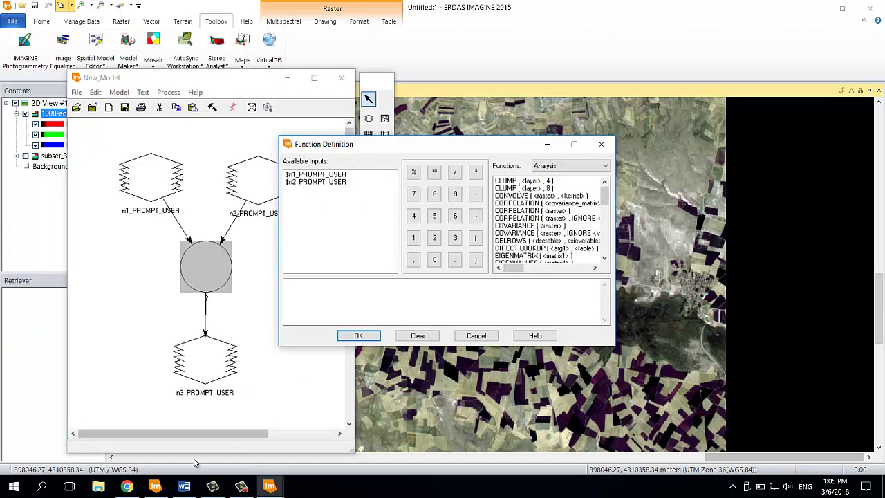
{"action": "left_click", "coordinate": [184, 486]}
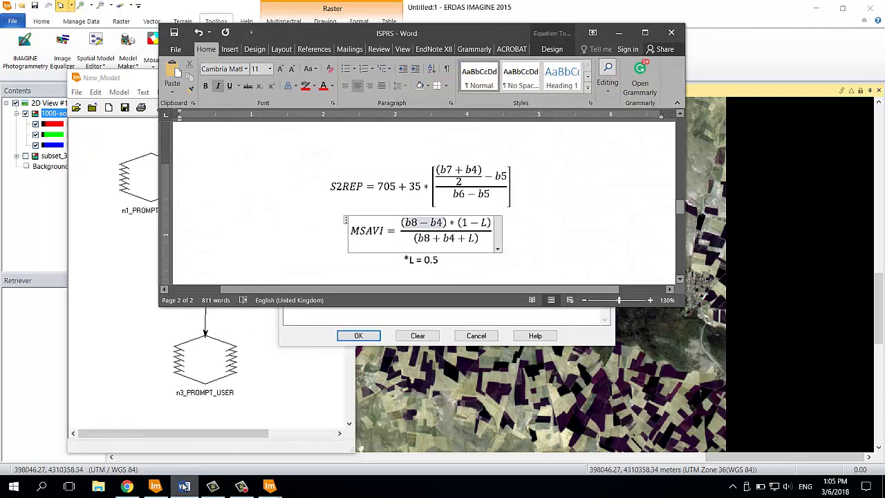
{"action": "left_click", "coordinate": [459, 311]}
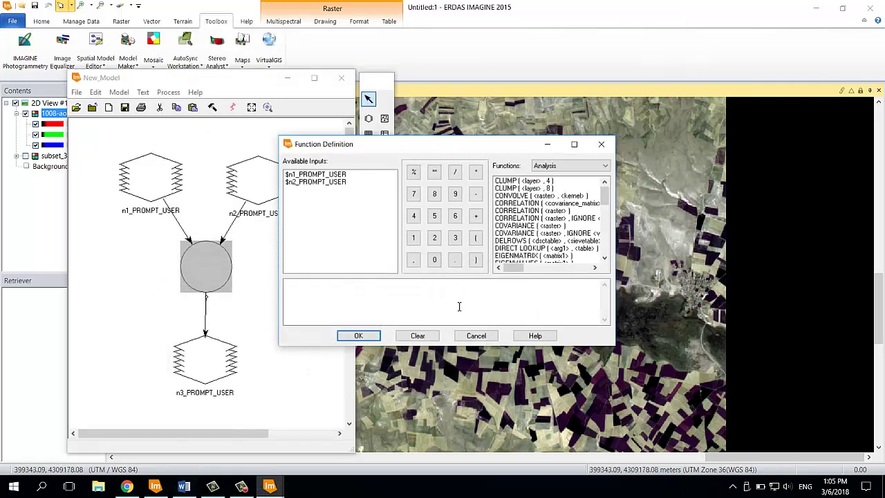
{"action": "left_click", "coordinate": [475, 237]}
{"action": "left_click", "coordinate": [475, 237]}
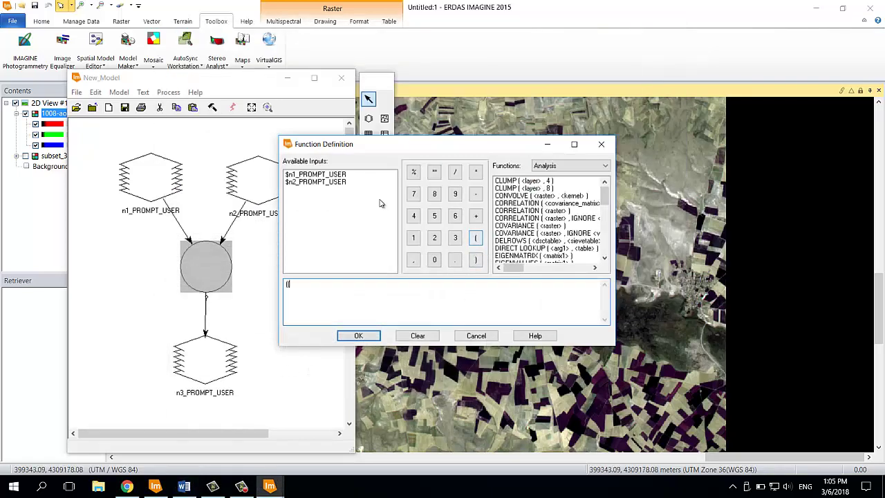
{"action": "left_click", "coordinate": [304, 177]}
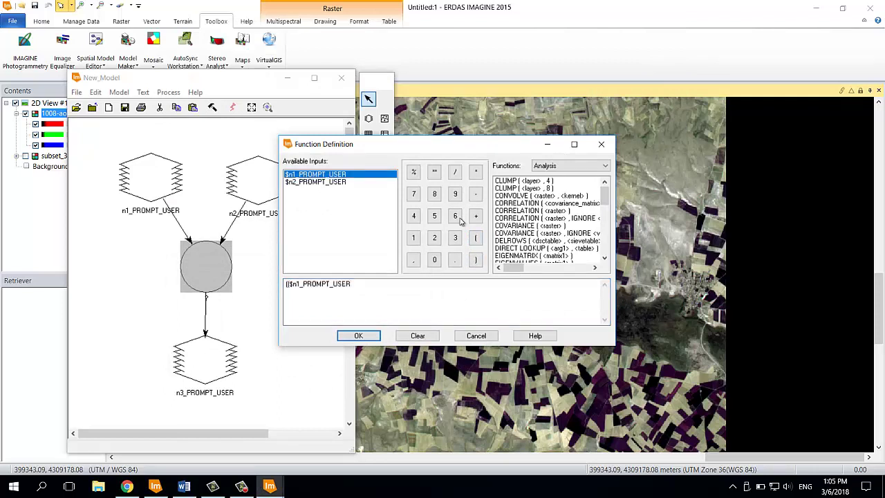
{"action": "left_click", "coordinate": [476, 195]}
{"action": "left_click", "coordinate": [336, 182]}
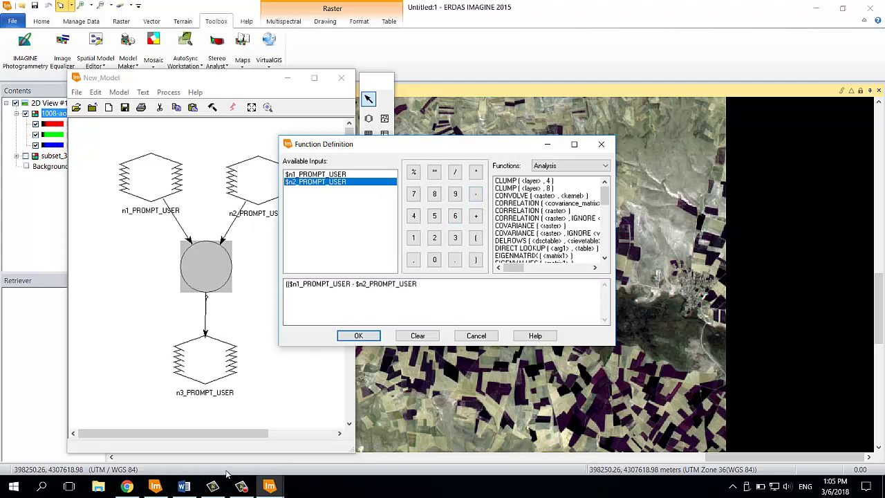
Step: Complete the numerator as (($n1_PROMPT_USER - $n2_PROMPT_USER) * (1 - 0.5))
{"action": "left_click", "coordinate": [188, 486]}
{"action": "left_click", "coordinate": [192, 486]}
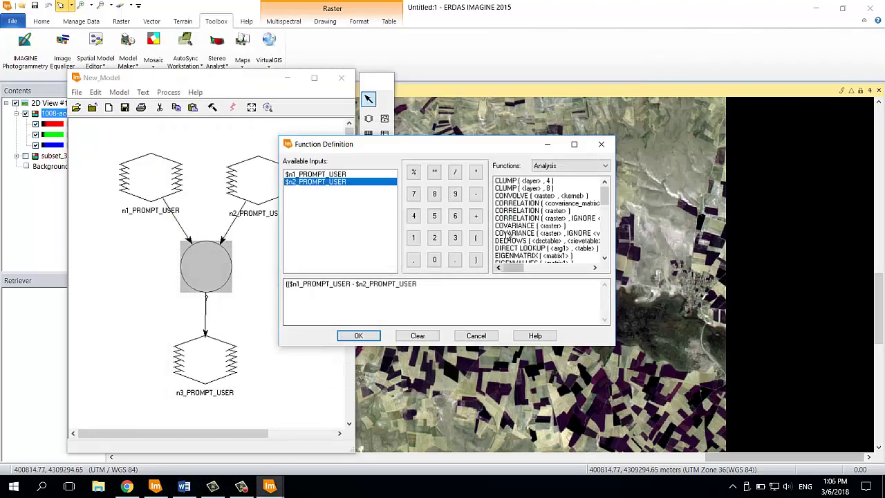
{"action": "left_click", "coordinate": [476, 260]}
{"action": "left_click", "coordinate": [476, 172]}
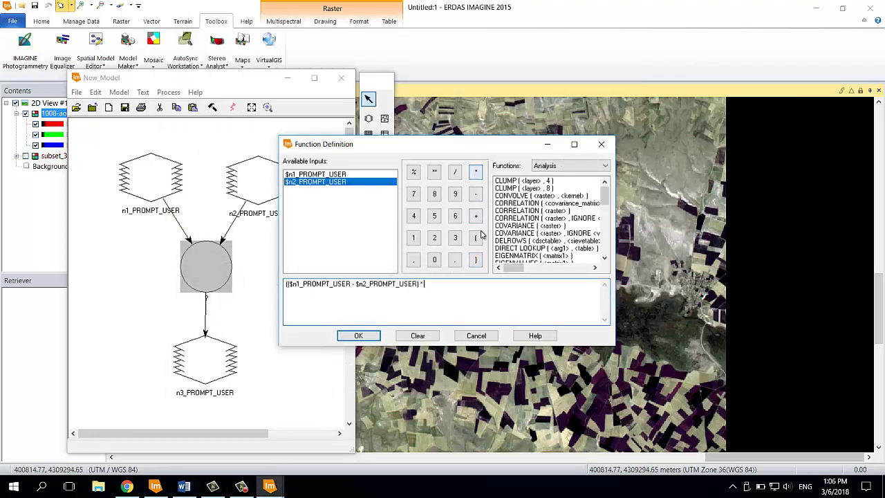
{"action": "left_click", "coordinate": [475, 237]}
{"action": "left_click", "coordinate": [414, 238]}
{"action": "left_click", "coordinate": [475, 194]}
{"action": "left_click", "coordinate": [434, 259]}
{"action": "left_click", "coordinate": [455, 259]}
{"action": "left_click", "coordinate": [438, 219]}
{"action": "left_click", "coordinate": [476, 259]}
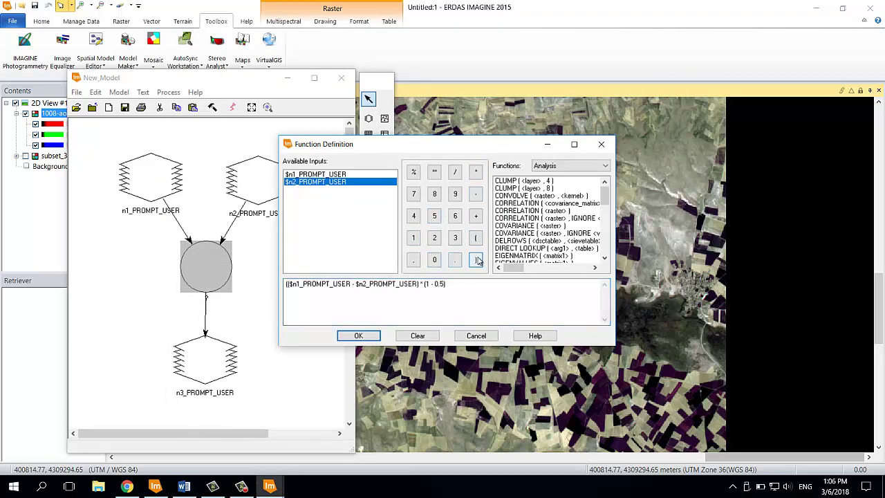
{"action": "left_click", "coordinate": [477, 260]}
Step: Add the denominator / ($n1_PROMPT_USER + $n2_PROMPT_USER + 0.5) and accept the function
{"action": "left_click", "coordinate": [454, 172]}
{"action": "left_click", "coordinate": [475, 237]}
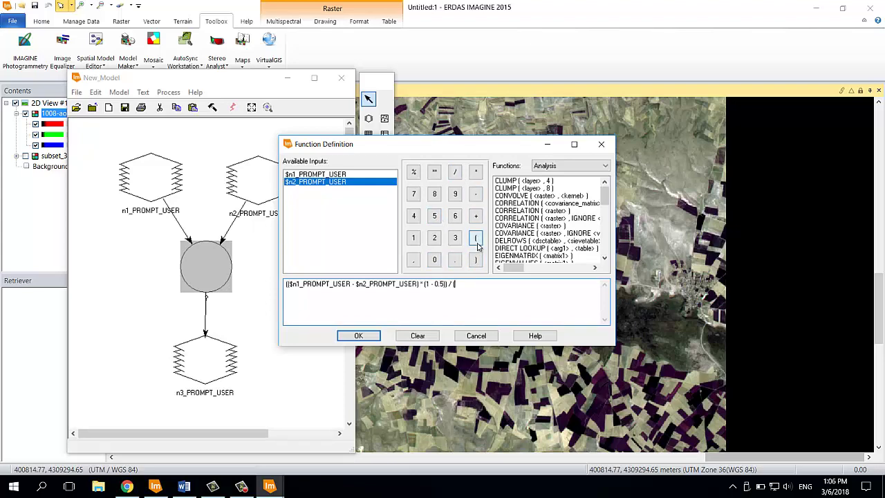
{"action": "left_click", "coordinate": [186, 487]}
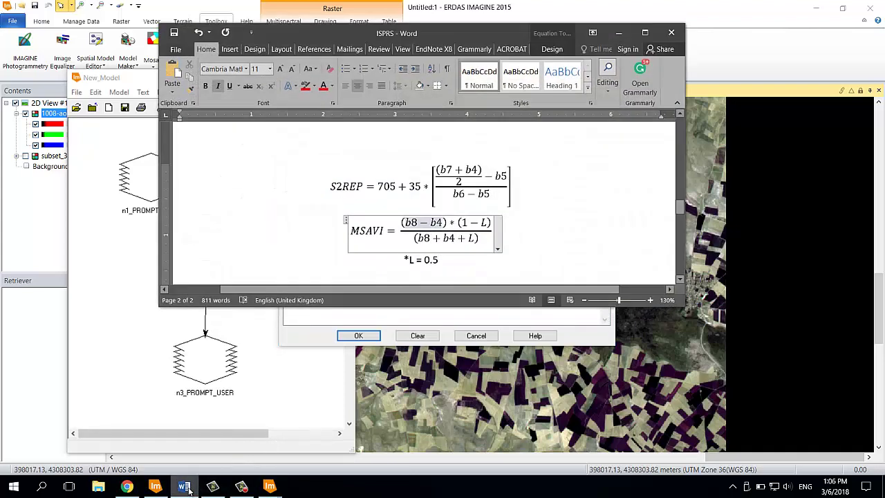
{"action": "left_click", "coordinate": [184, 487]}
{"action": "left_click", "coordinate": [336, 175]}
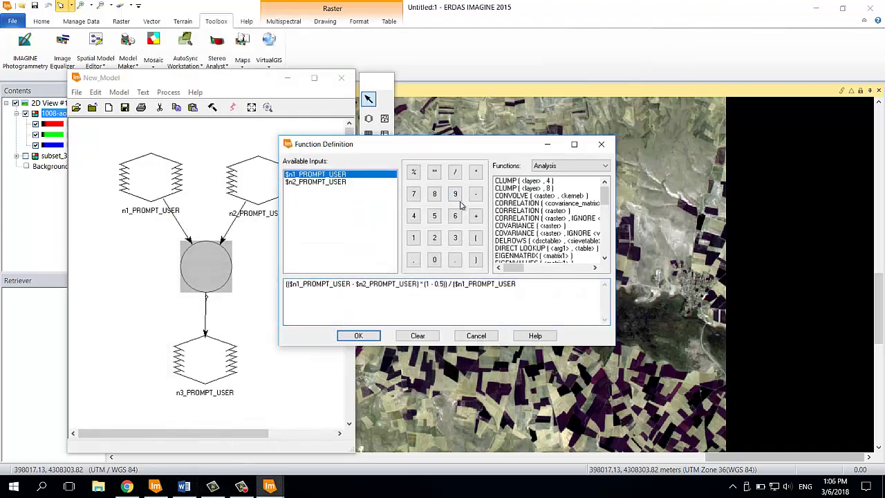
{"action": "left_click", "coordinate": [475, 216]}
{"action": "left_click", "coordinate": [325, 182]}
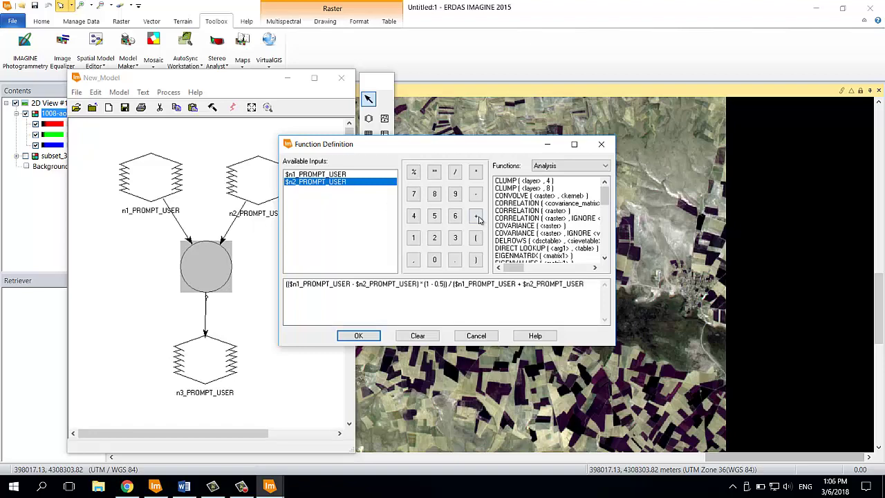
{"action": "left_click", "coordinate": [183, 486]}
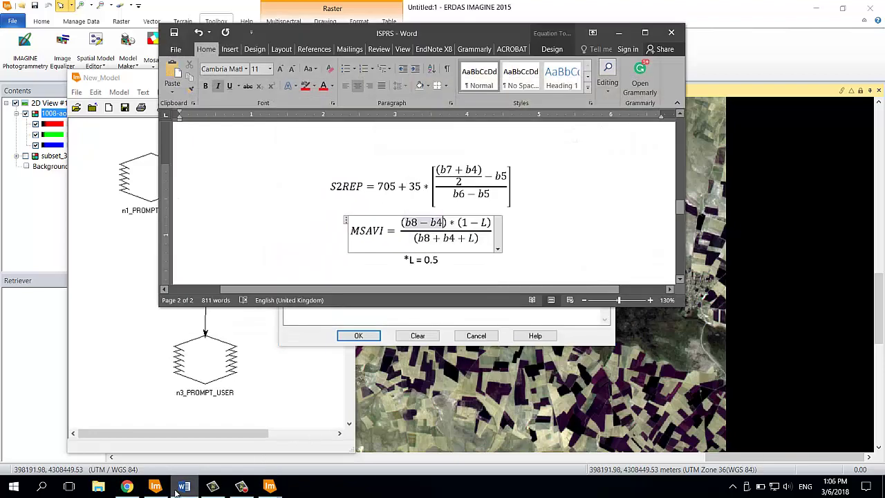
{"action": "left_click", "coordinate": [181, 487]}
{"action": "type", "text": "+ 0.5"}
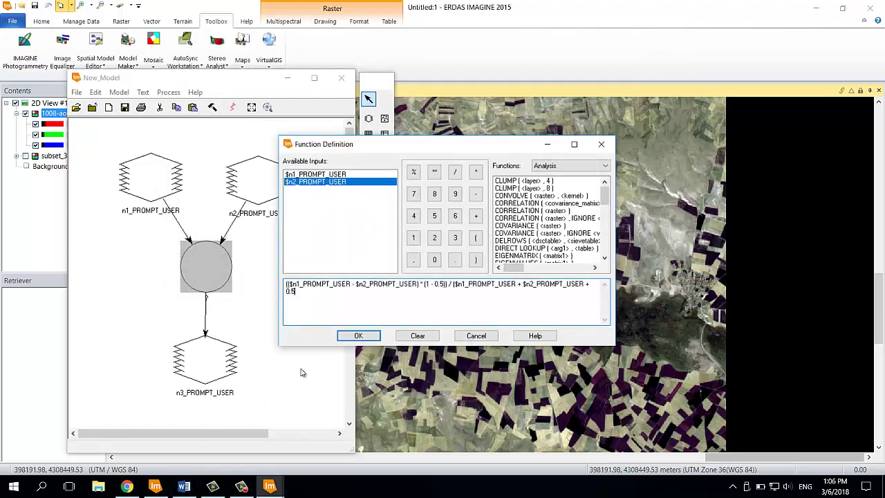
{"action": "left_click", "coordinate": [475, 259]}
{"action": "left_click", "coordinate": [358, 336]}
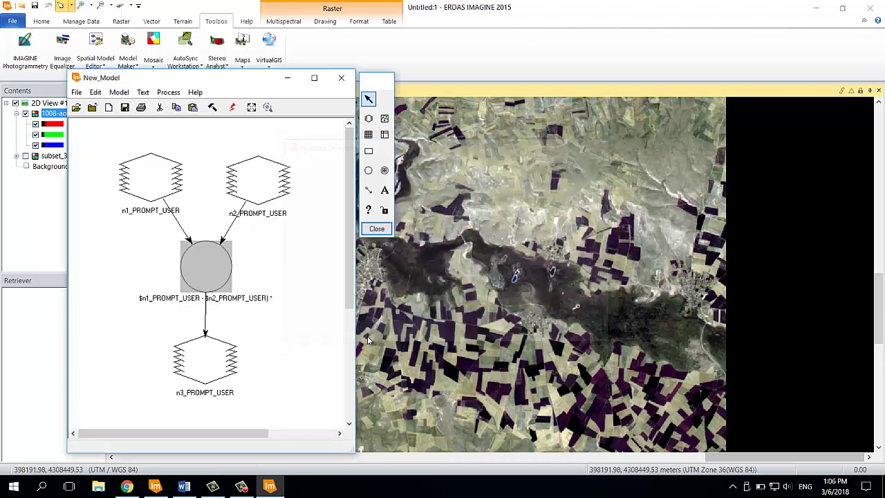
Step: Run the model and choose 1008-8.img from recent files as the first input raster
{"action": "left_click", "coordinate": [231, 109]}
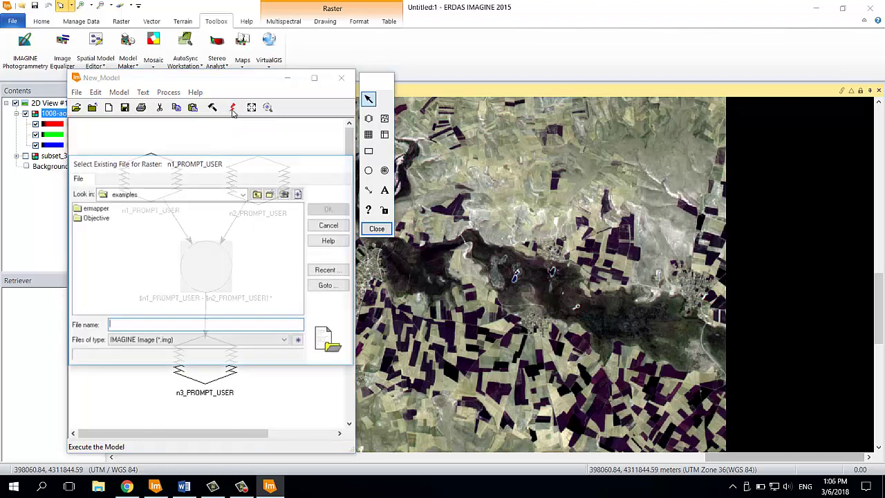
{"action": "left_click_drag", "start_coordinate": [224, 159], "coordinate": [553, 99]}
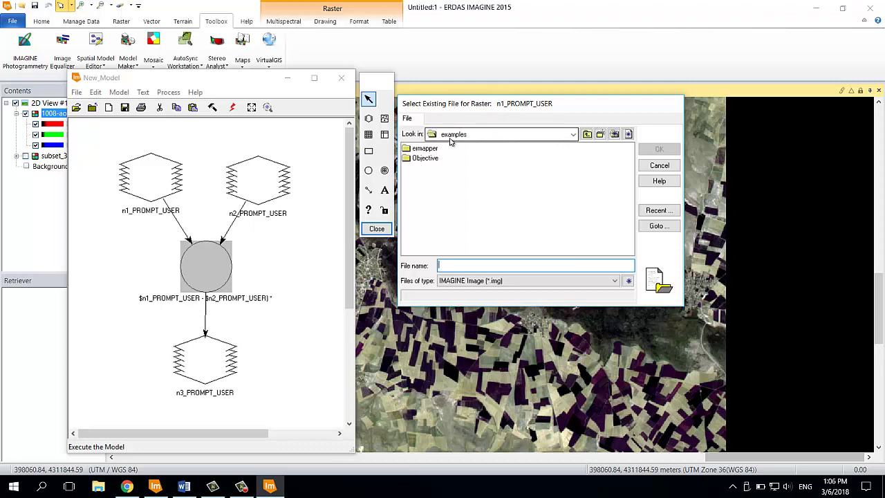
{"action": "left_click", "coordinate": [643, 211]}
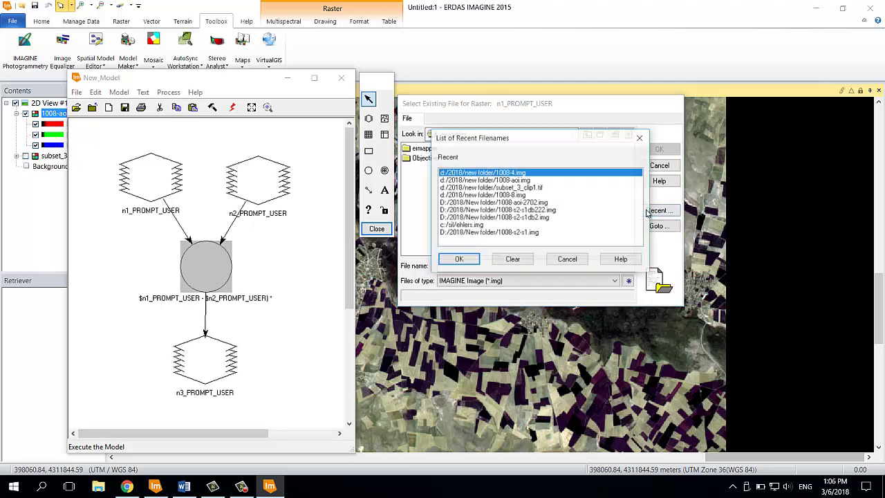
{"action": "left_click", "coordinate": [510, 196]}
{"action": "left_click", "coordinate": [459, 260]}
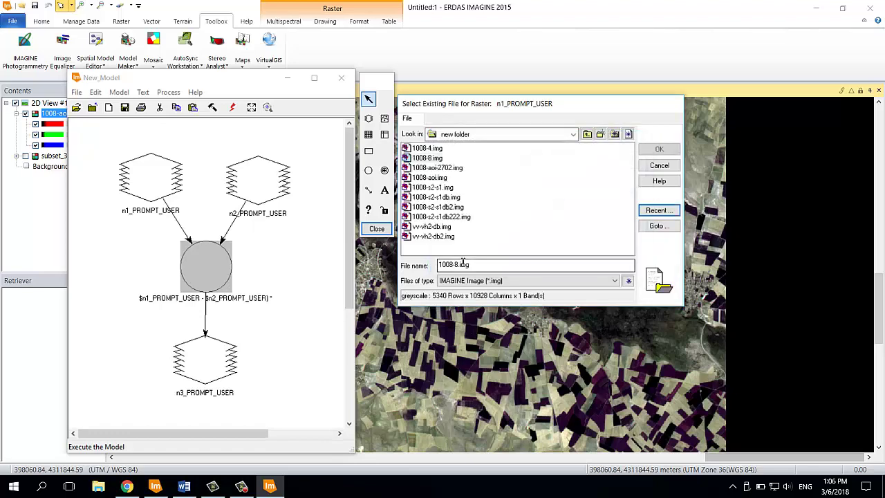
{"action": "left_click", "coordinate": [437, 159]}
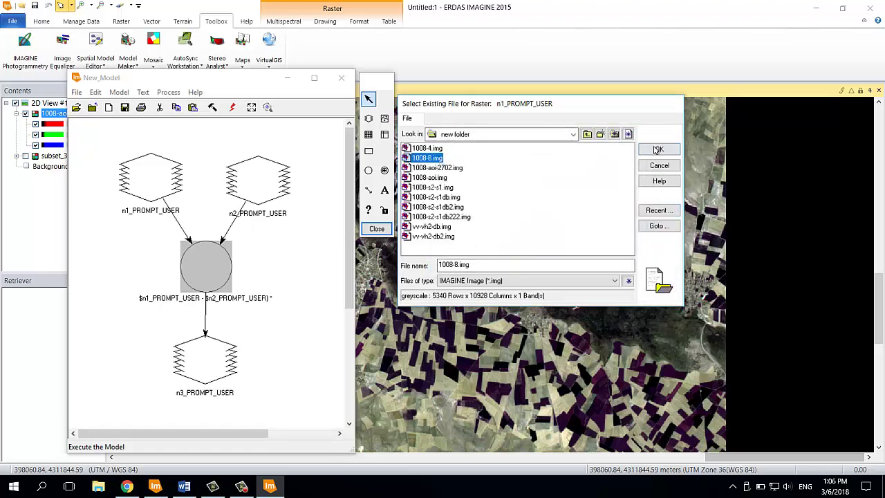
{"action": "left_click", "coordinate": [658, 150]}
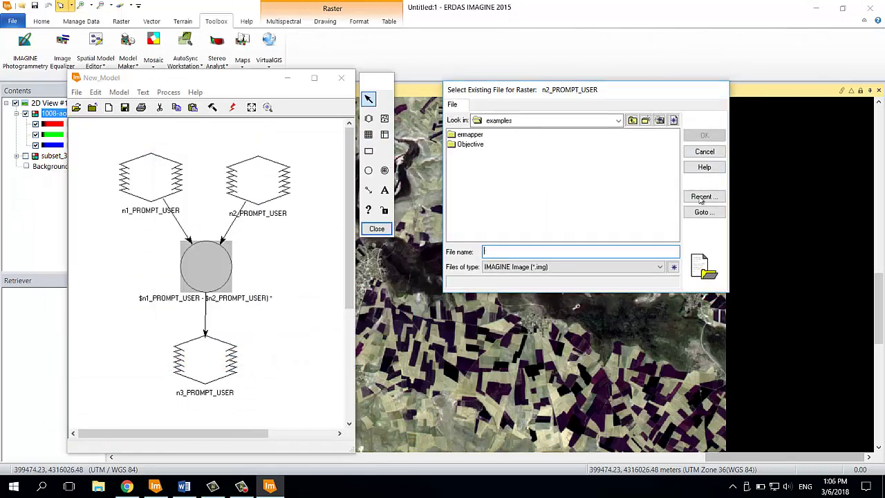
Step: Pick 1008-4.img from recent files for the second input raster
{"action": "left_click", "coordinate": [700, 197]}
{"action": "left_click", "coordinate": [538, 167]}
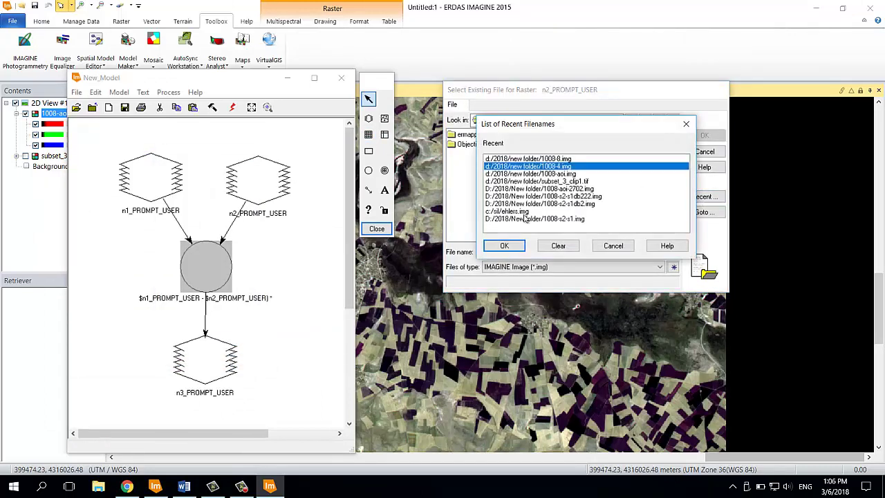
{"action": "left_click", "coordinate": [504, 245]}
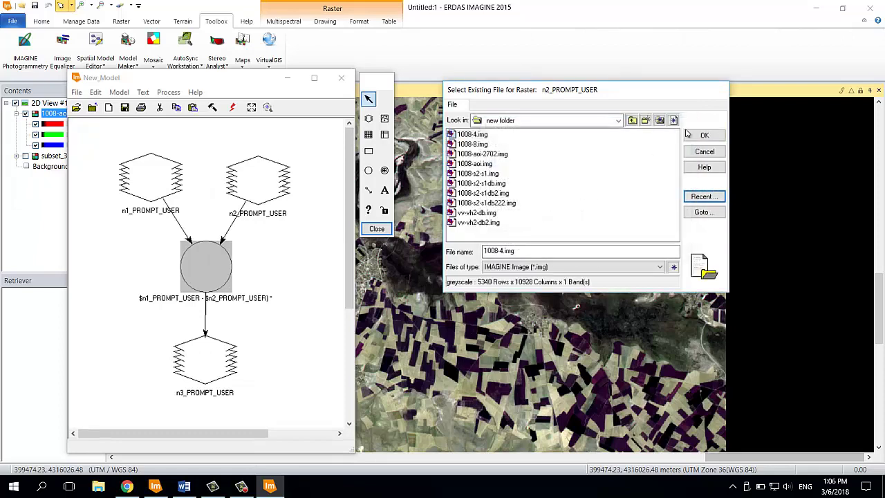
Step: Accept 1008-4.img as the second input, name the output 1008-msavi.img, and run the model
{"action": "left_click", "coordinate": [704, 135]}
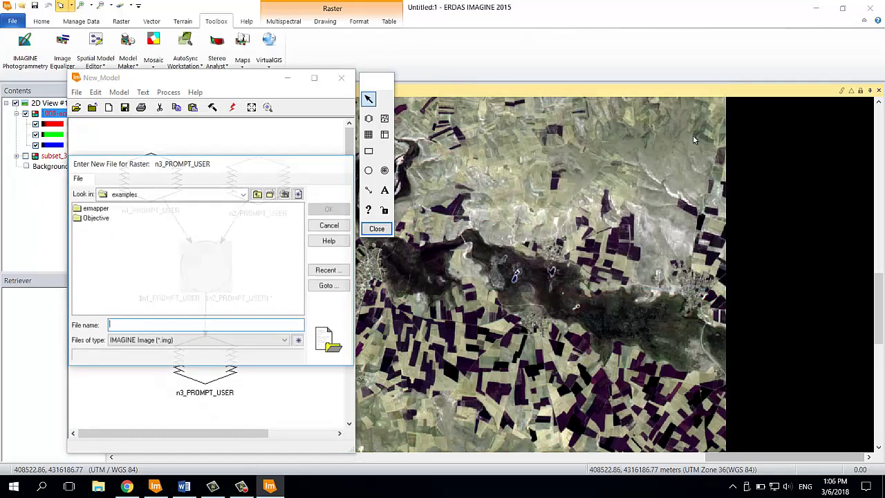
{"action": "left_click_drag", "start_coordinate": [226, 157], "coordinate": [503, 136]}
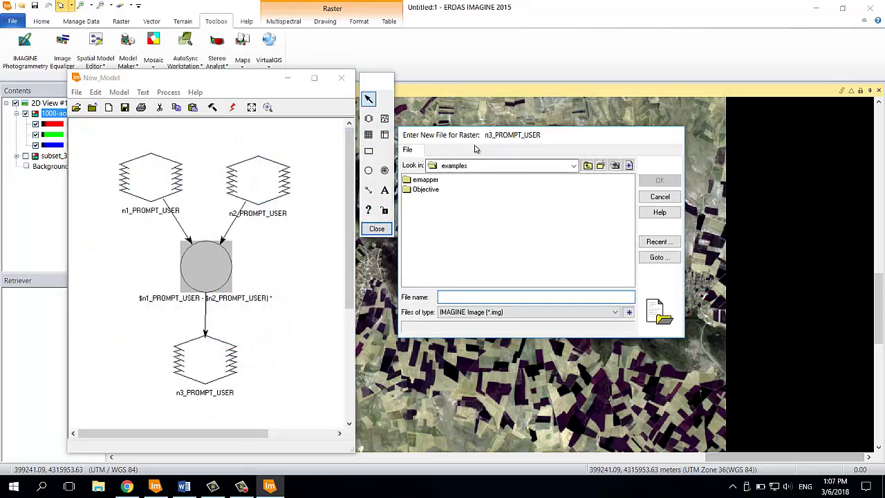
{"action": "left_click", "coordinate": [657, 242]}
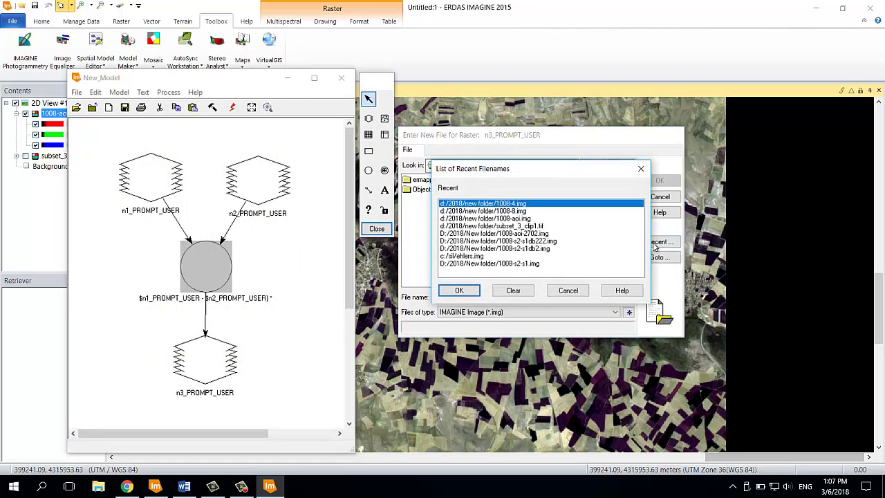
{"action": "left_click", "coordinate": [460, 290]}
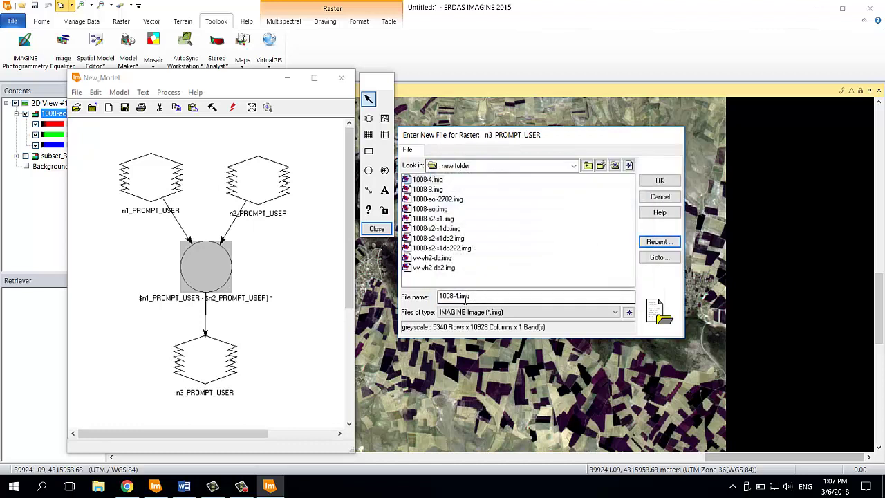
{"action": "left_click", "coordinate": [458, 296]}
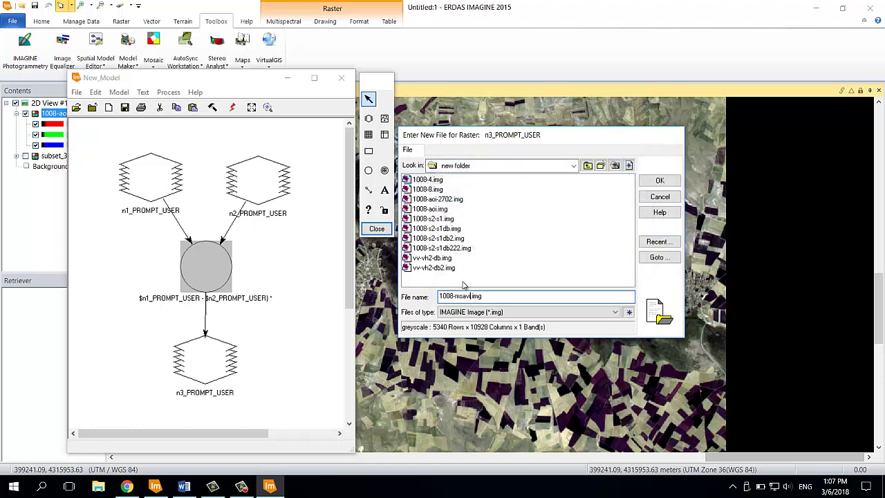
{"action": "left_click", "coordinate": [659, 181]}
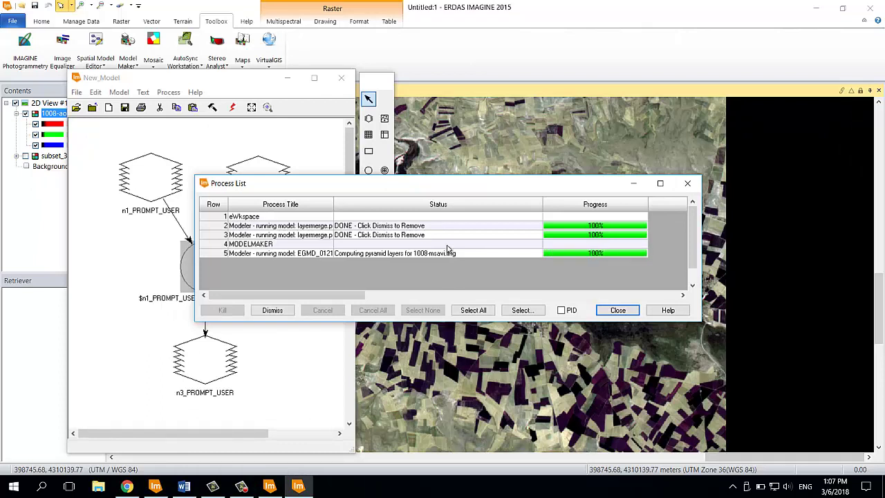
Step: Close the Process List, open 1008-msavi.img from Recent in 2D View #1, and return to New_Model
{"action": "left_click", "coordinate": [617, 310]}
{"action": "left_click", "coordinate": [230, 6]}
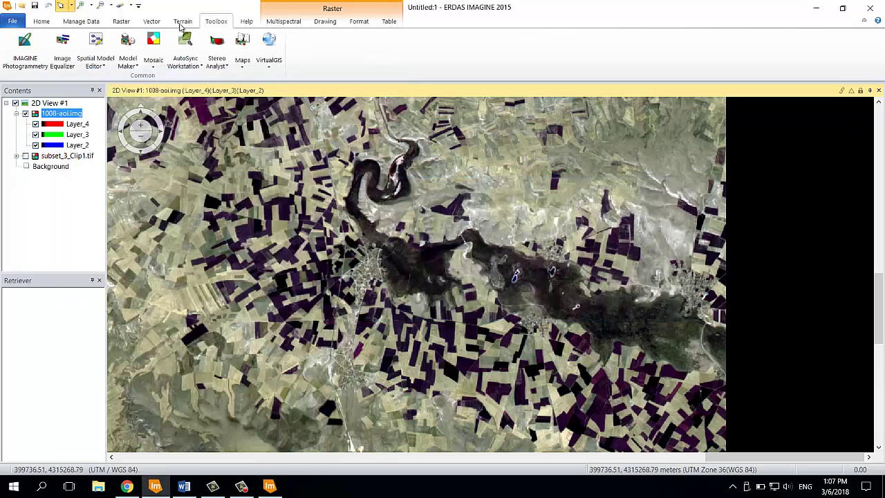
{"action": "left_click", "coordinate": [13, 20]}
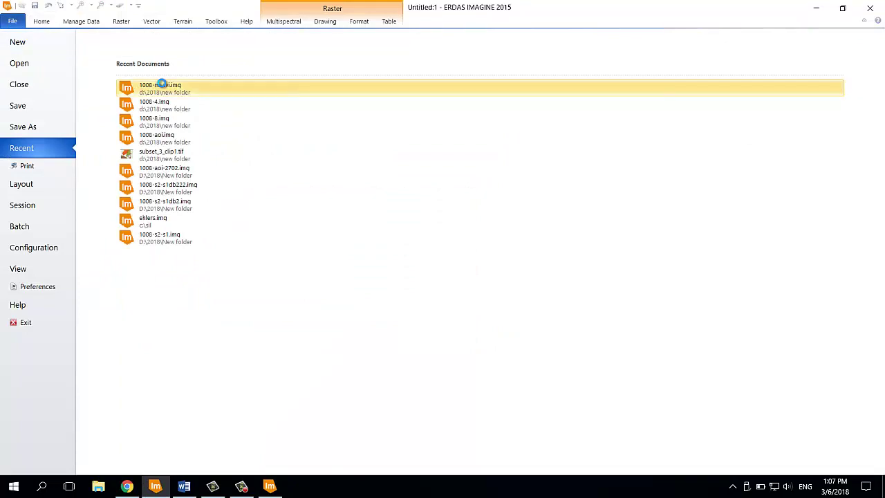
{"action": "left_click", "coordinate": [161, 84]}
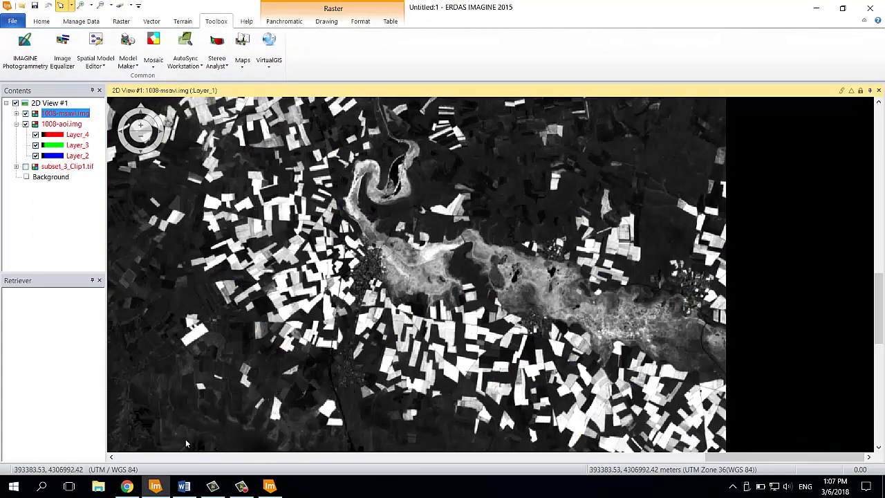
{"action": "left_click", "coordinate": [269, 486]}
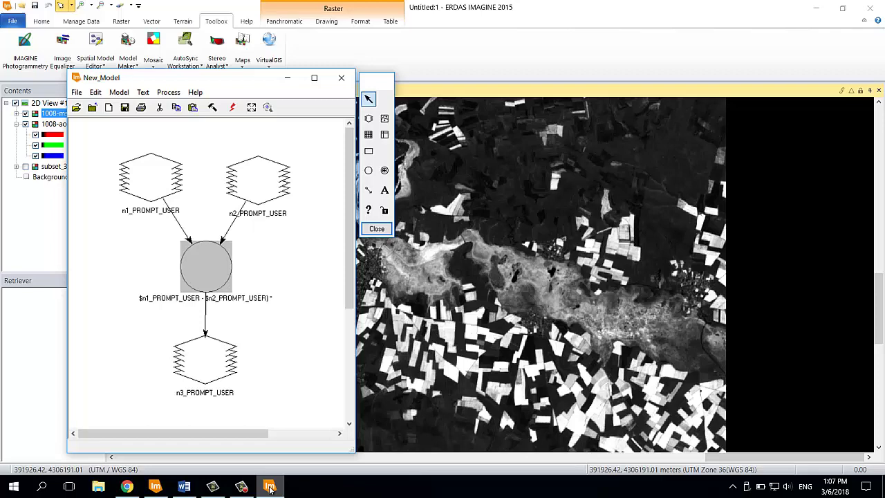
Step: Save the model as msavi_s2.gmd in the C:\sil folder, then close the model window
{"action": "left_click", "coordinate": [77, 92]}
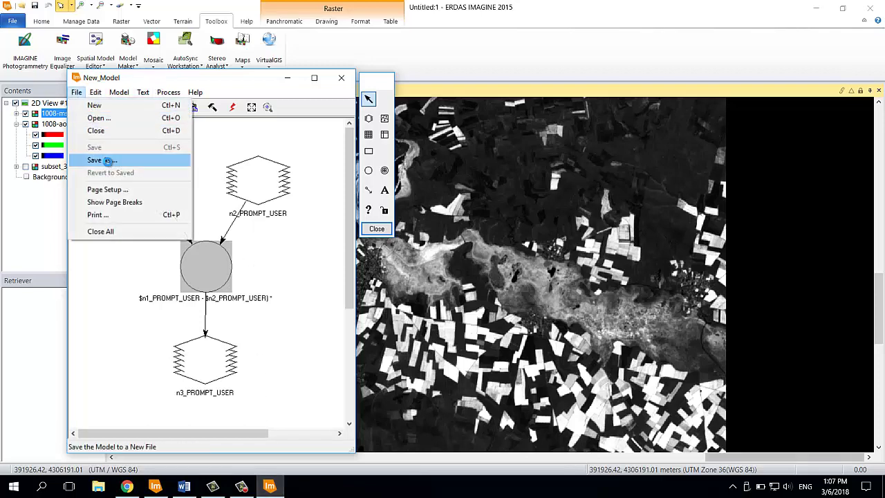
{"action": "left_click", "coordinate": [107, 161]}
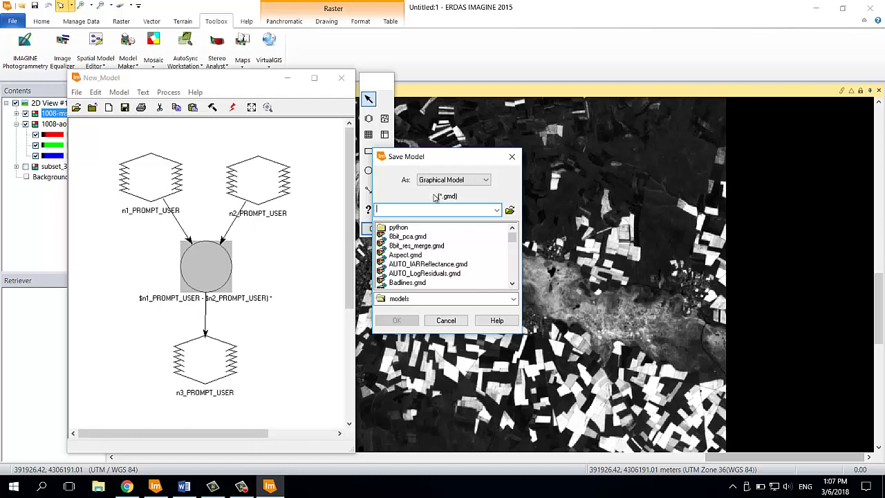
{"action": "left_click", "coordinate": [508, 210]}
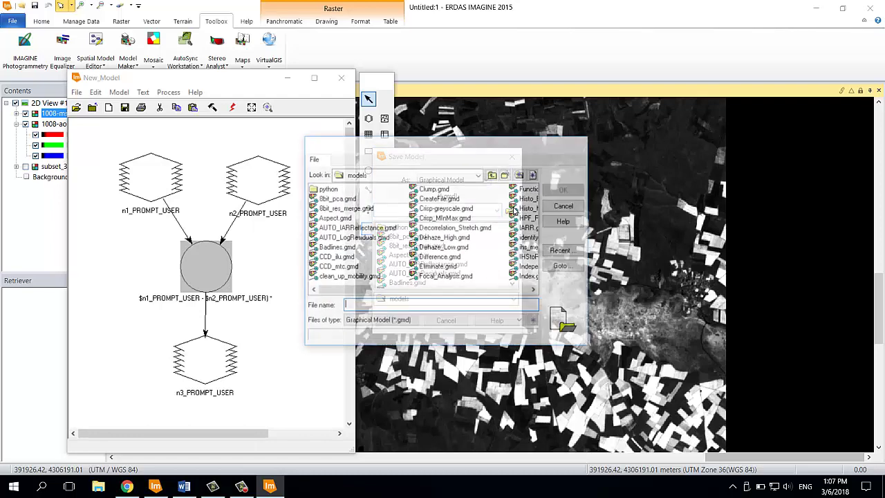
{"action": "left_click", "coordinate": [477, 174]}
{"action": "left_click", "coordinate": [387, 190]}
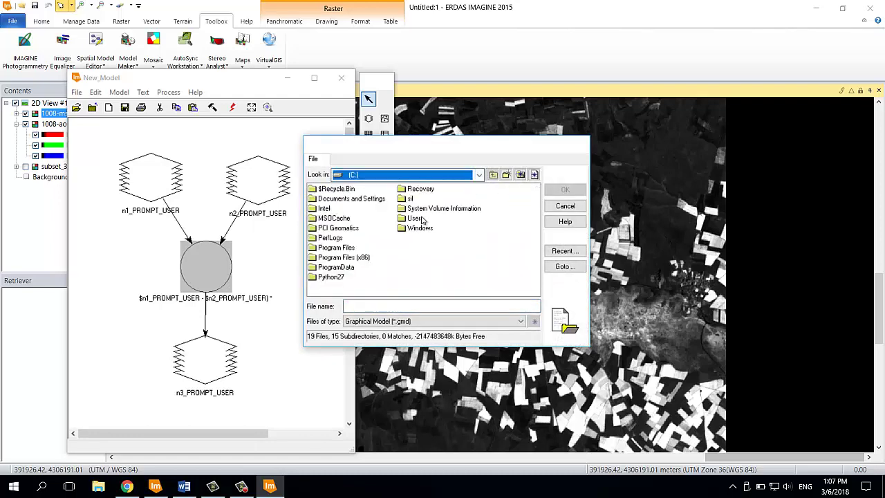
{"action": "double_click", "coordinate": [410, 199]}
{"action": "left_click", "coordinate": [380, 306]}
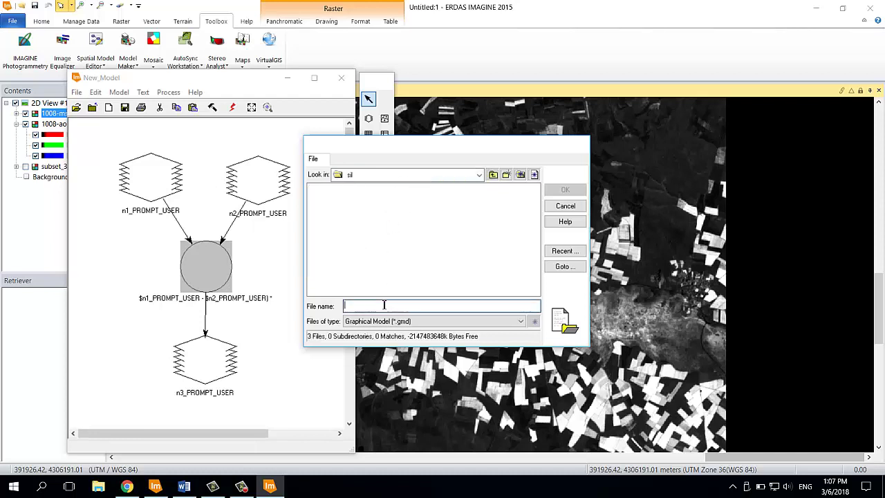
{"action": "type", "text": "msavi"}
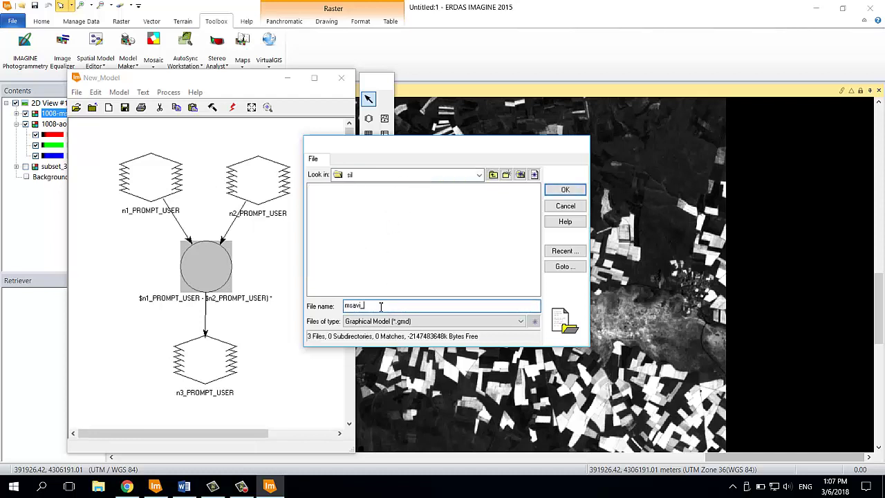
{"action": "type", "text": "_s2"}
{"action": "left_click", "coordinate": [565, 190]}
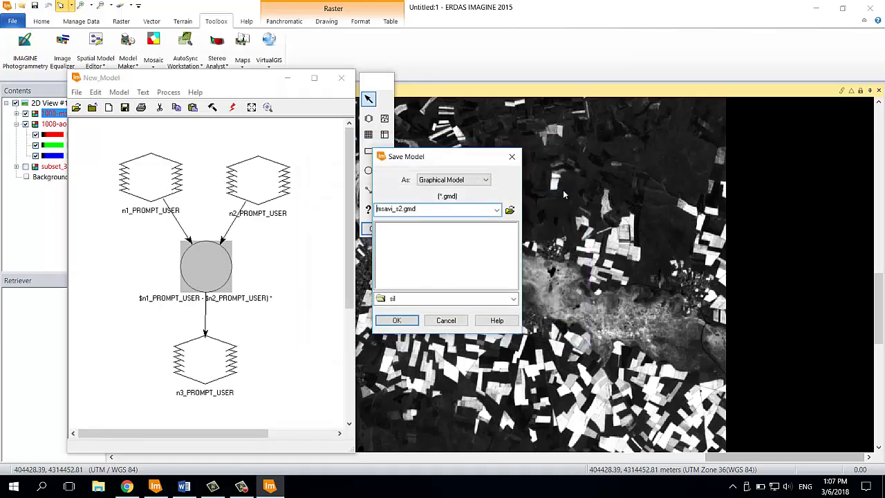
{"action": "left_click", "coordinate": [397, 320]}
{"action": "left_click", "coordinate": [342, 79]}
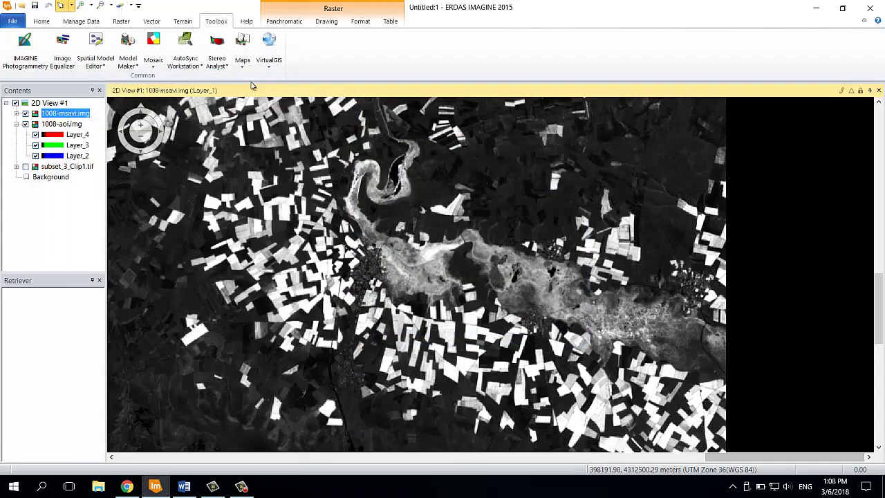
Step: Reopen msavi_s2.gmd from C:\sil in Model Maker, then minimize it to show 1008-msavi.img
{"action": "left_click", "coordinate": [131, 43]}
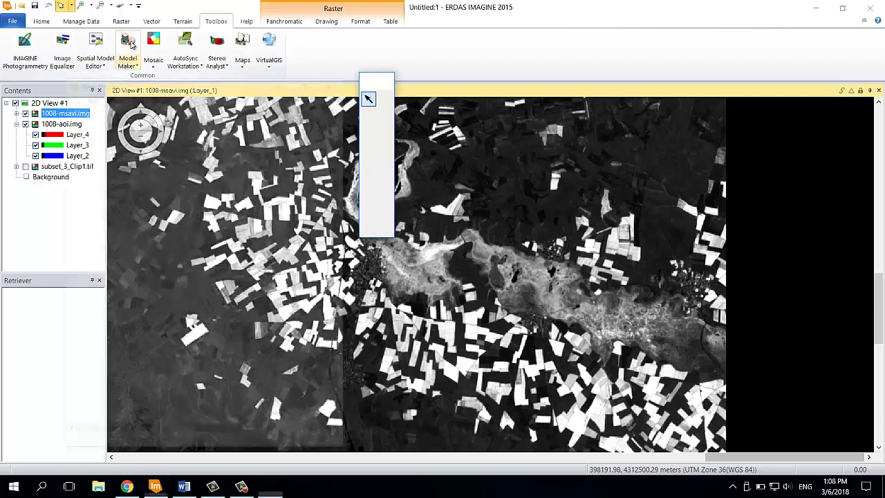
{"action": "left_click", "coordinate": [71, 111]}
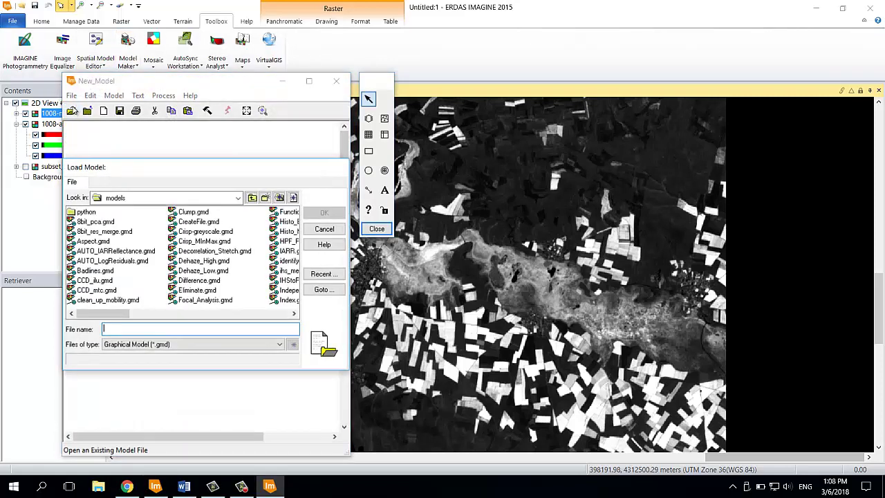
{"action": "left_click", "coordinate": [239, 199]}
{"action": "left_click", "coordinate": [111, 208]}
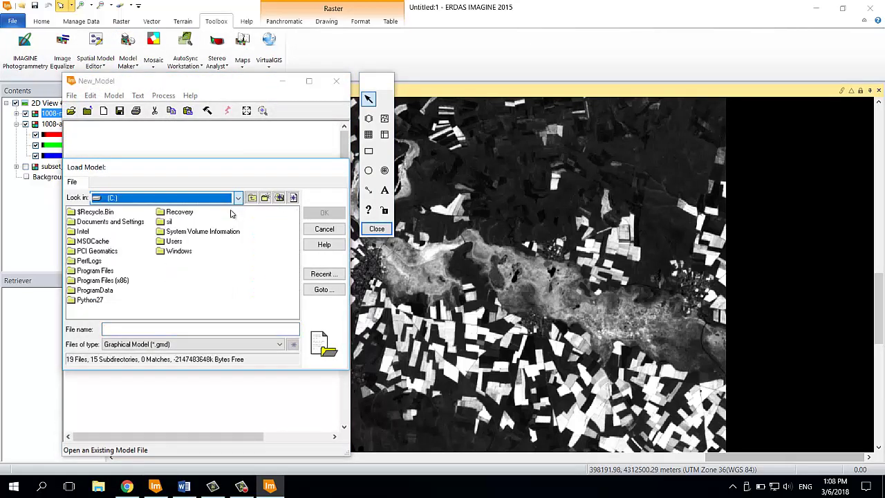
{"action": "double_click", "coordinate": [167, 222]}
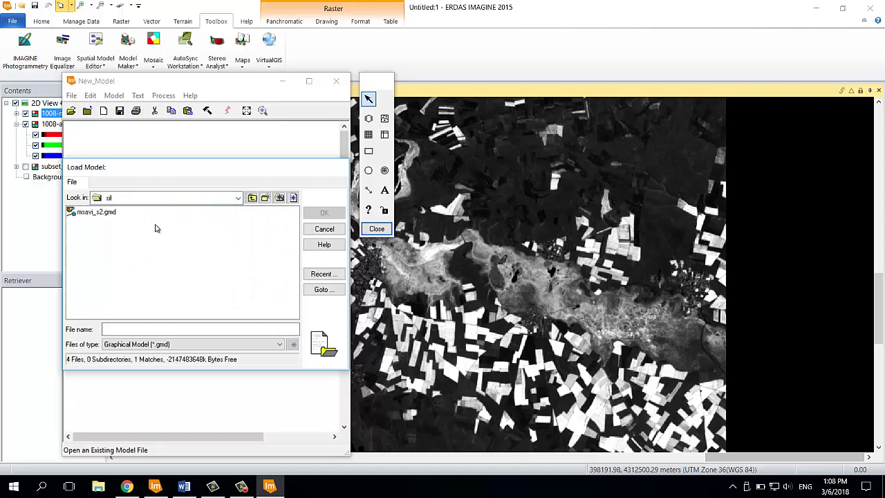
{"action": "left_click", "coordinate": [97, 212]}
{"action": "left_click", "coordinate": [324, 212]}
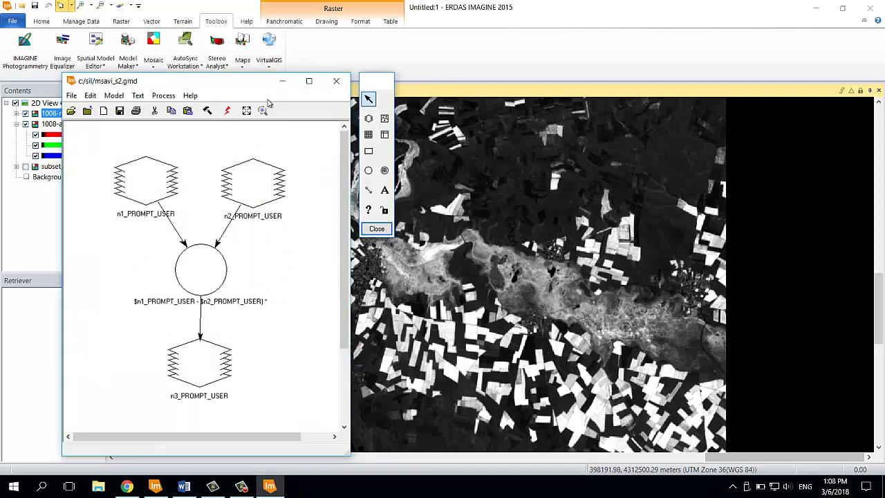
{"action": "left_click", "coordinate": [282, 81]}
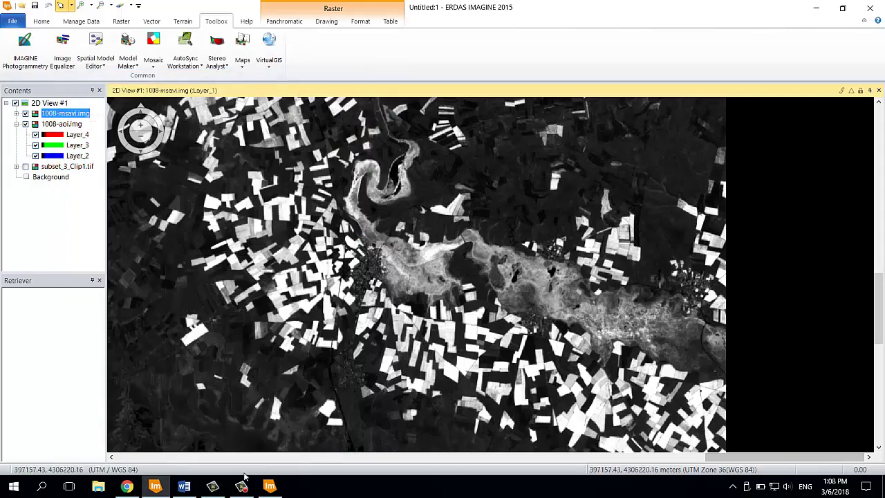
{"action": "left_click", "coordinate": [241, 486]}
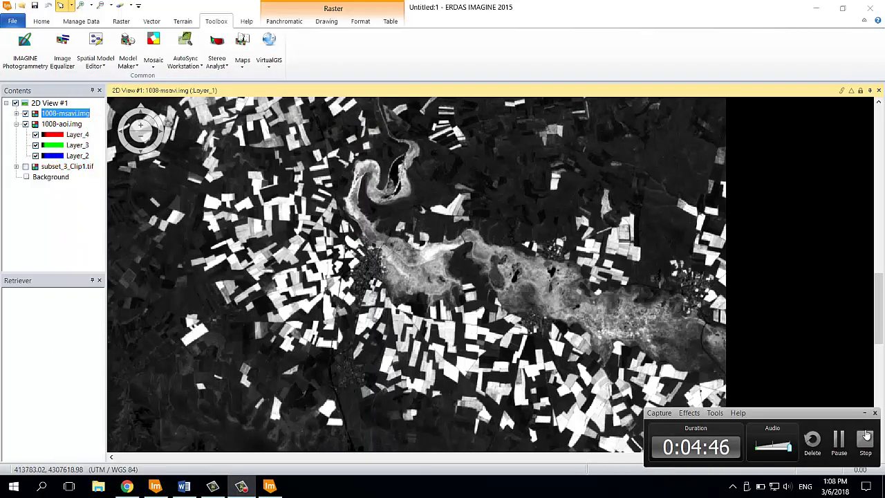